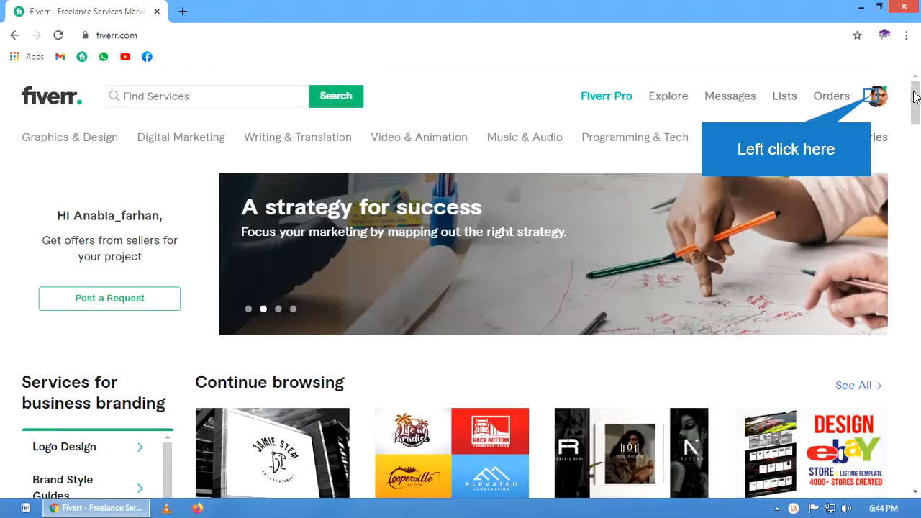
Open the Fiverr account dashboard and start the process of becoming a seller.
click(876, 99)
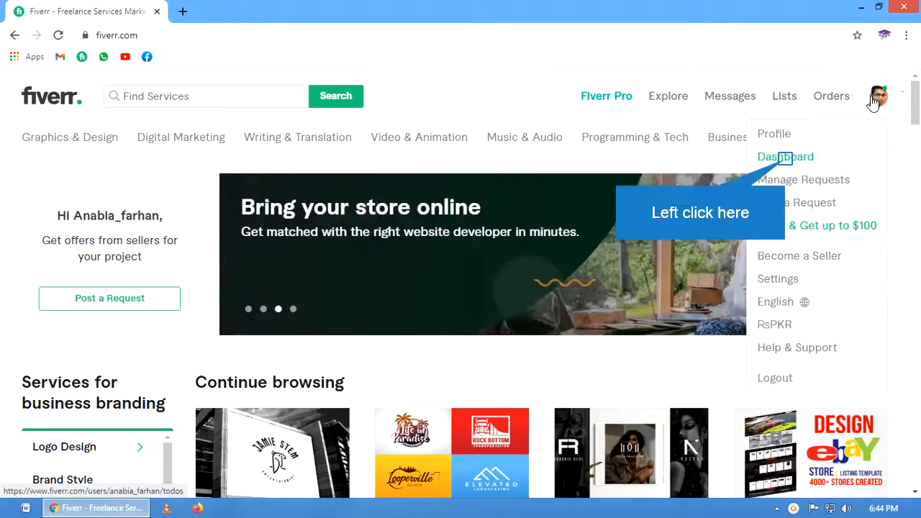
click(787, 162)
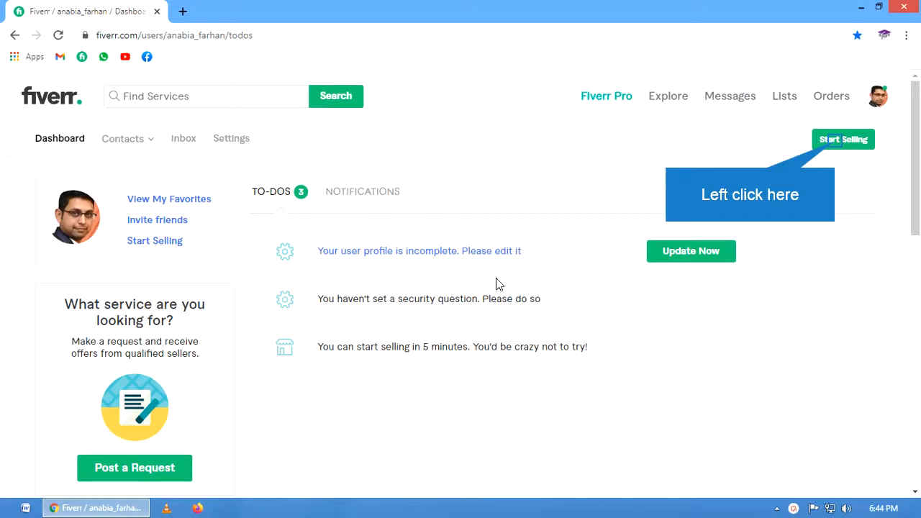
click(828, 139)
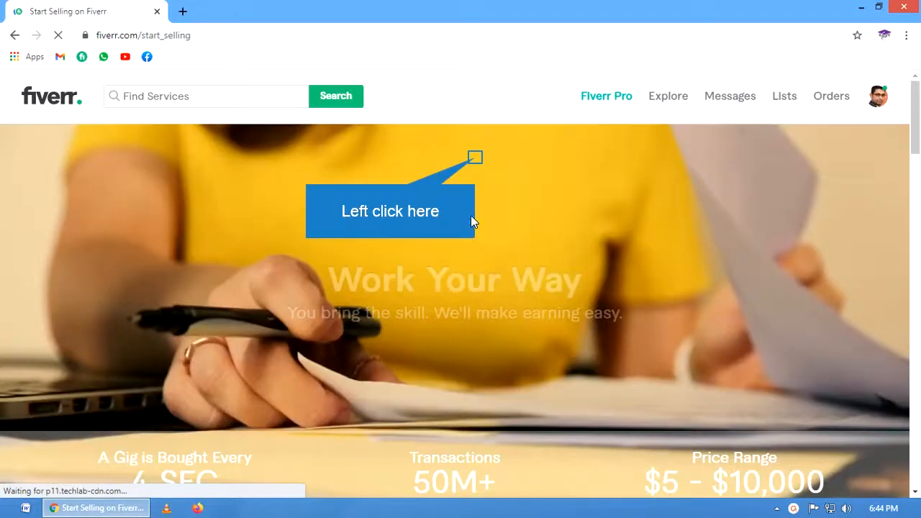
scroll(471, 158, down, 3)
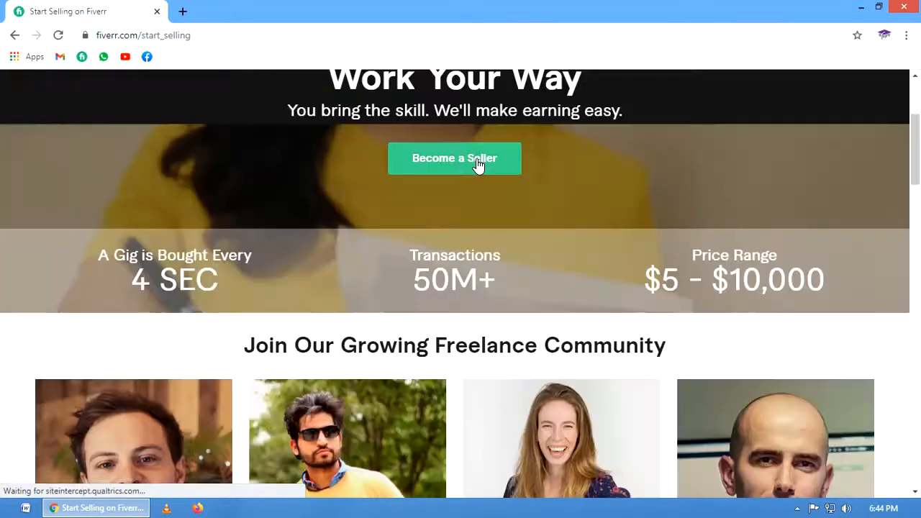
click(484, 172)
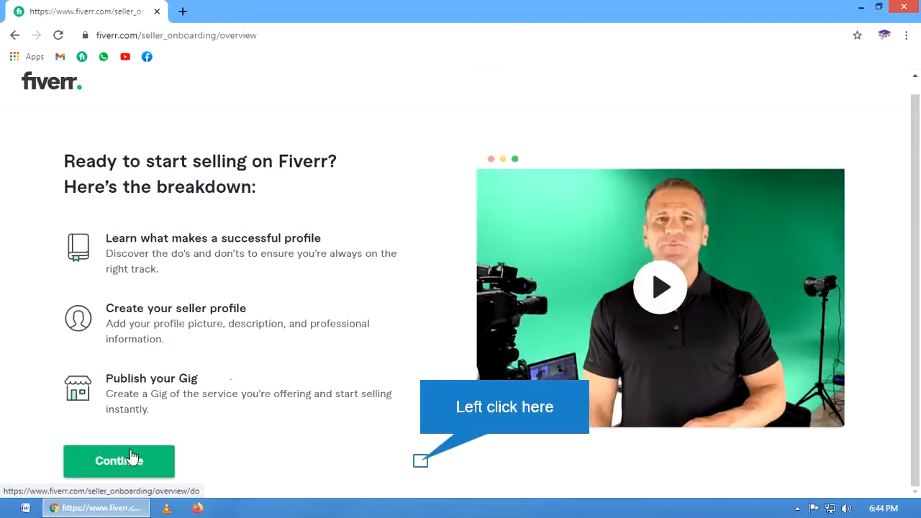
Continue through the seller onboarding overview and guideline pages to the Personal Info form.
click(131, 455)
click(421, 462)
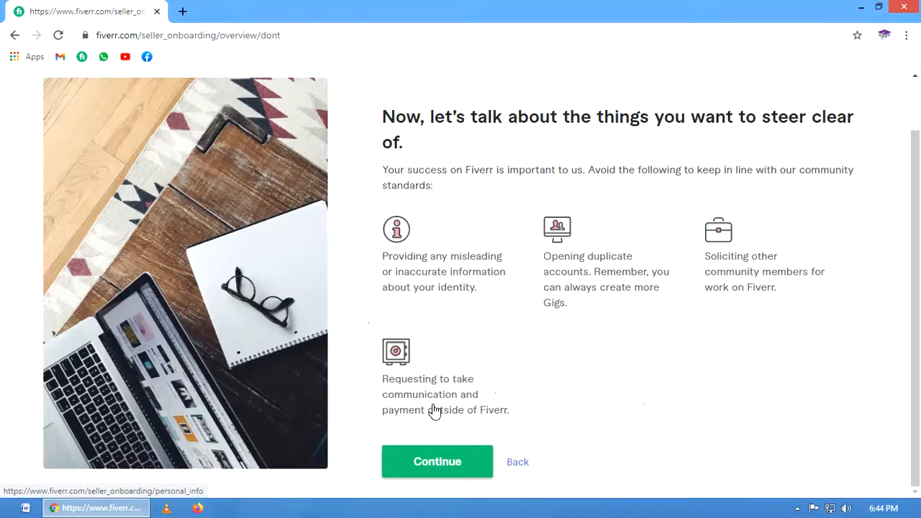
click(412, 432)
scroll(734, 346, up, 3)
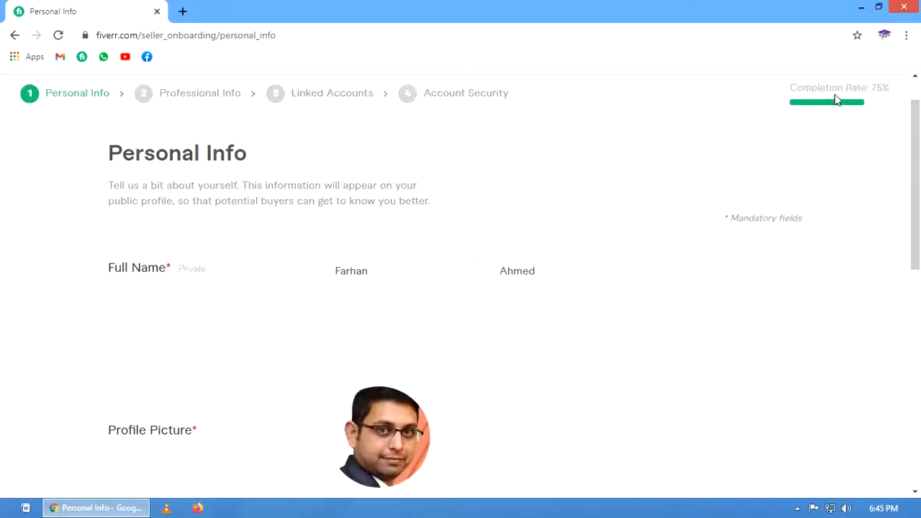
Go through the Personal Info, Professional Info and Linked Accounts pages and proceed to the new gig form.
scroll(627, 285, down, 10)
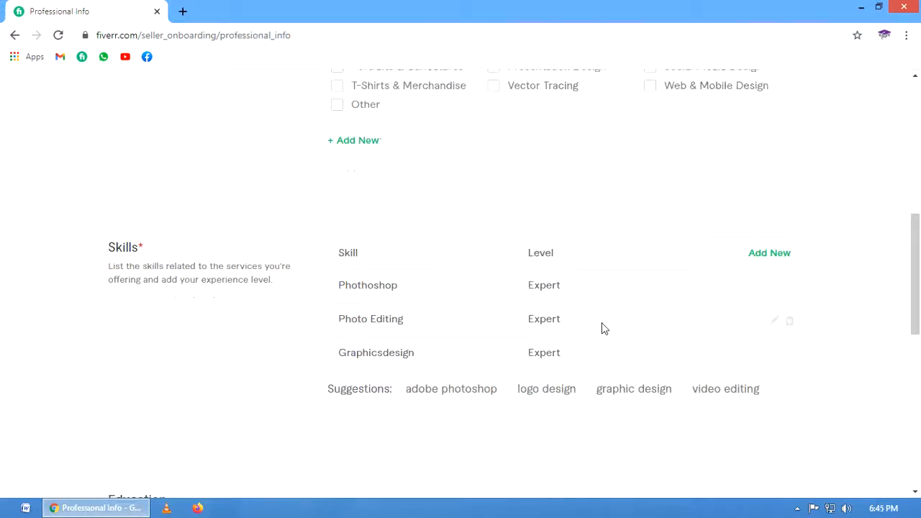
scroll(626, 410, down, 5)
scroll(648, 436, down, 3)
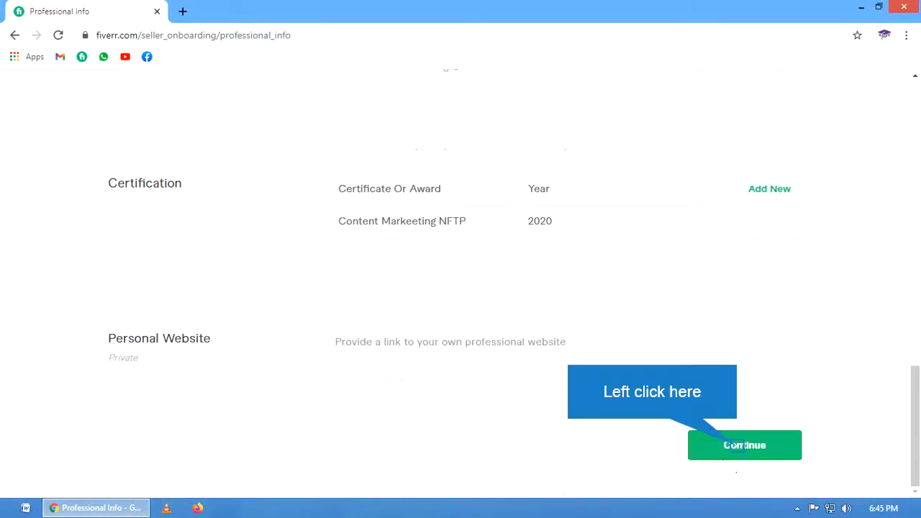
click(736, 446)
scroll(636, 310, down, 5)
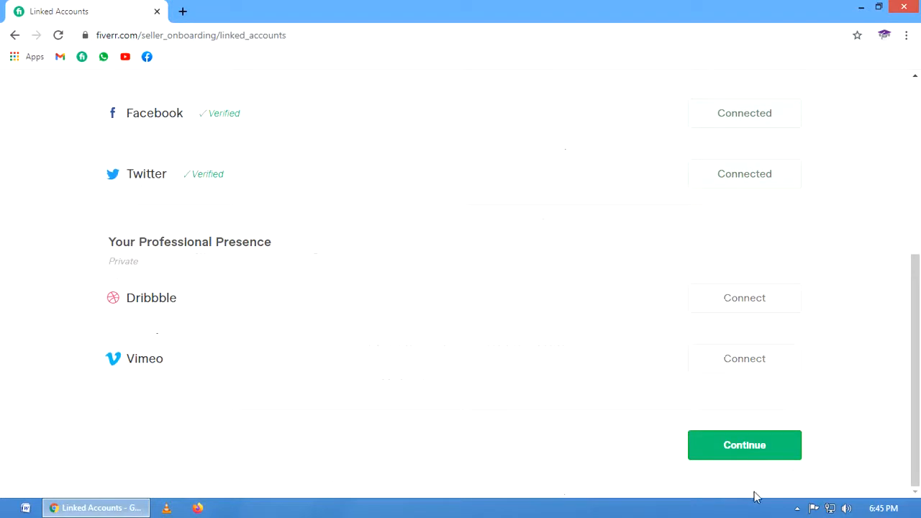
click(711, 446)
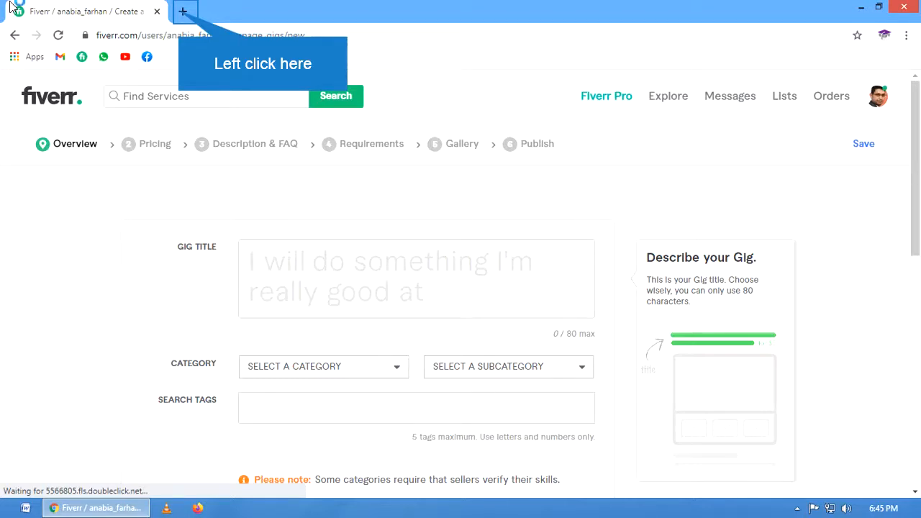
click(183, 12)
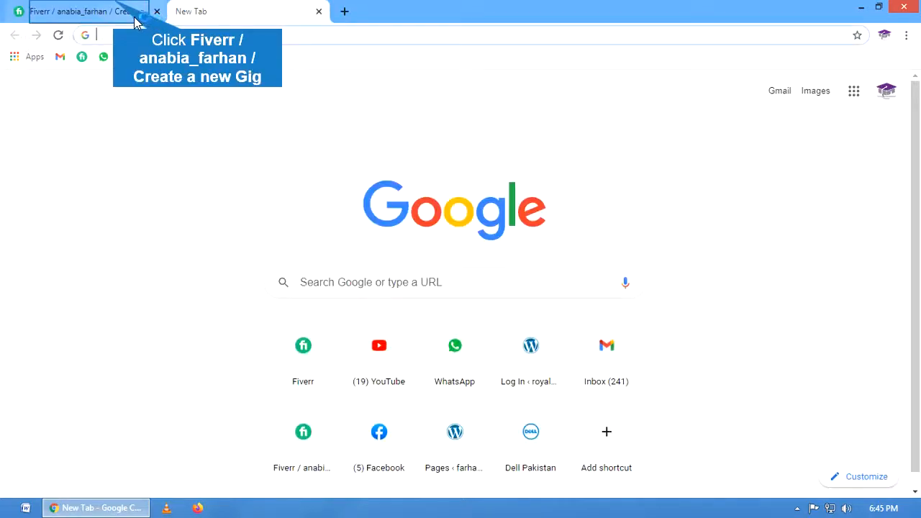
click(138, 18)
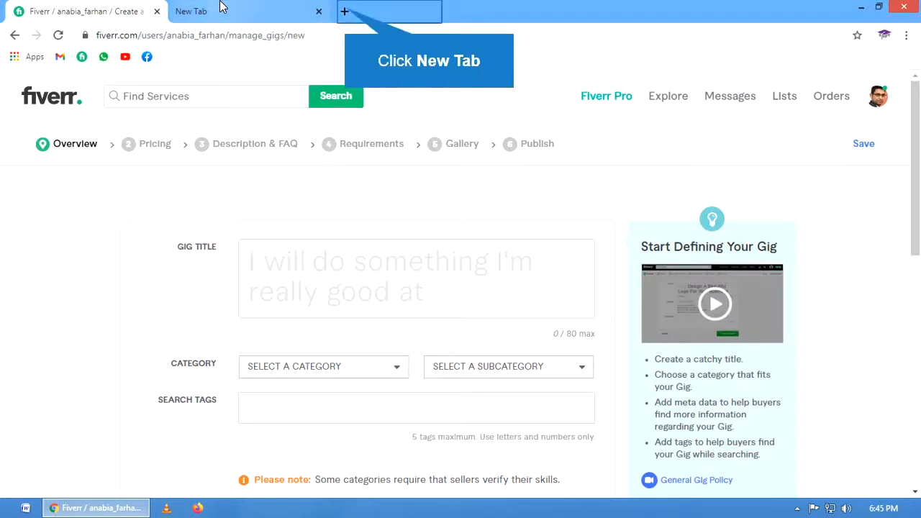
click(345, 12)
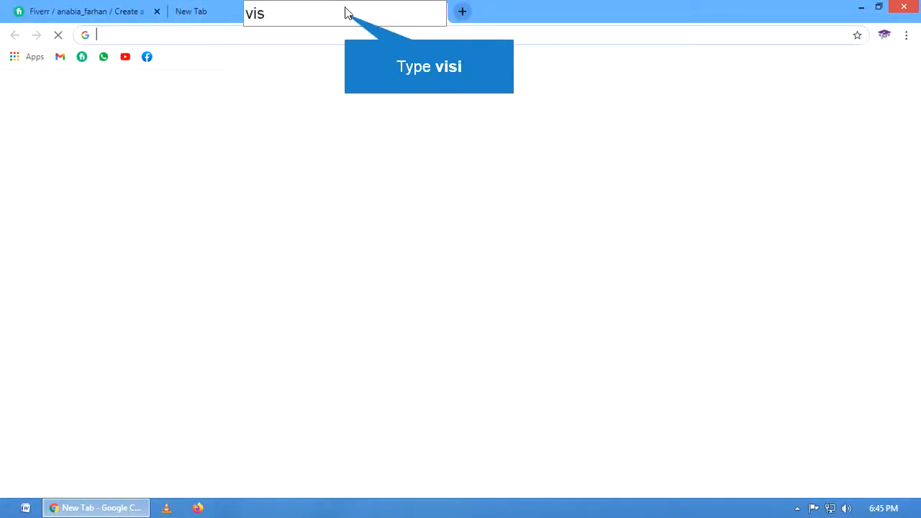
text(visi)
key(Right)
key(Return)
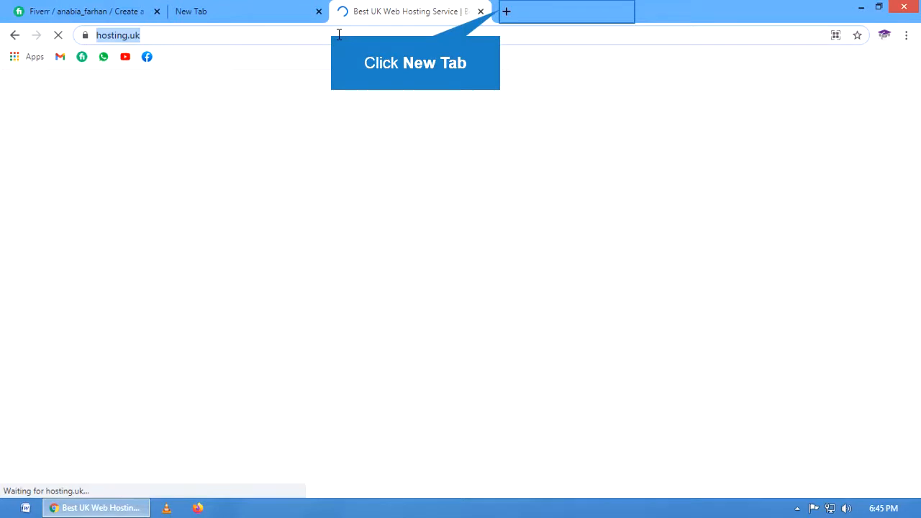
click(504, 11)
click(481, 11)
click(373, 31)
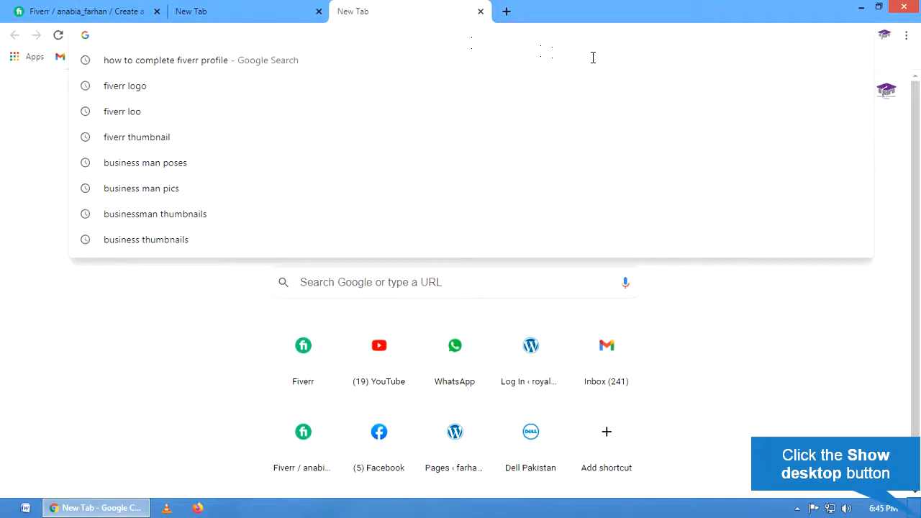
Show the desktop and launch Adobe Photoshop CS5.1 (64 Bit).
click(914, 508)
click(360, 146)
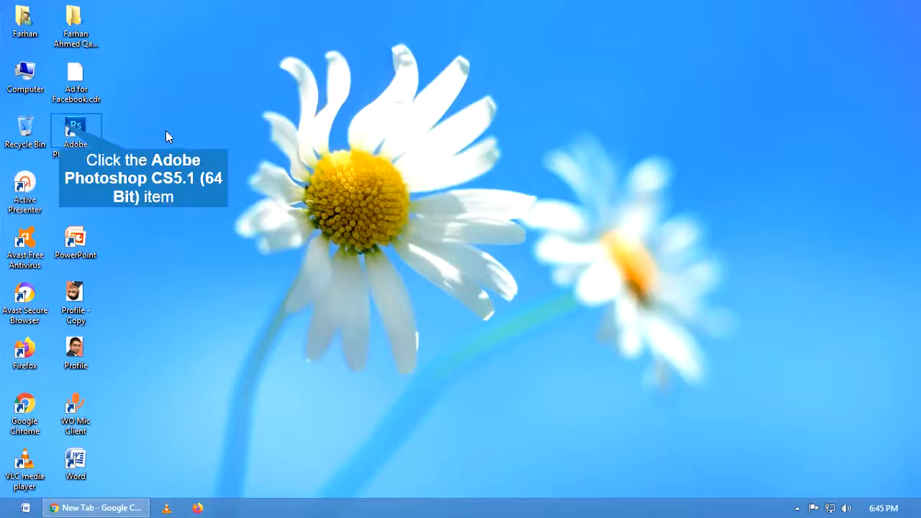
click(72, 126)
double_click(72, 126)
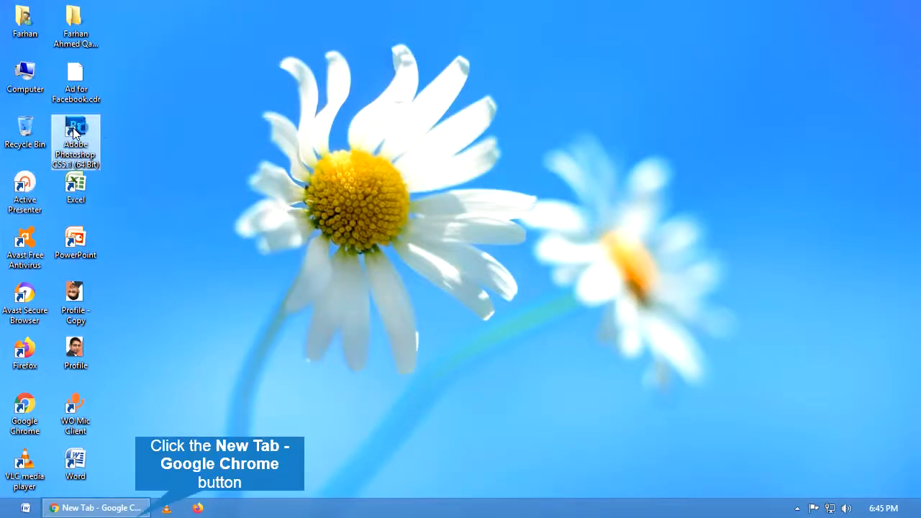
Return to the gig creation page in Chrome and check whether Photoshop has loaded.
click(97, 507)
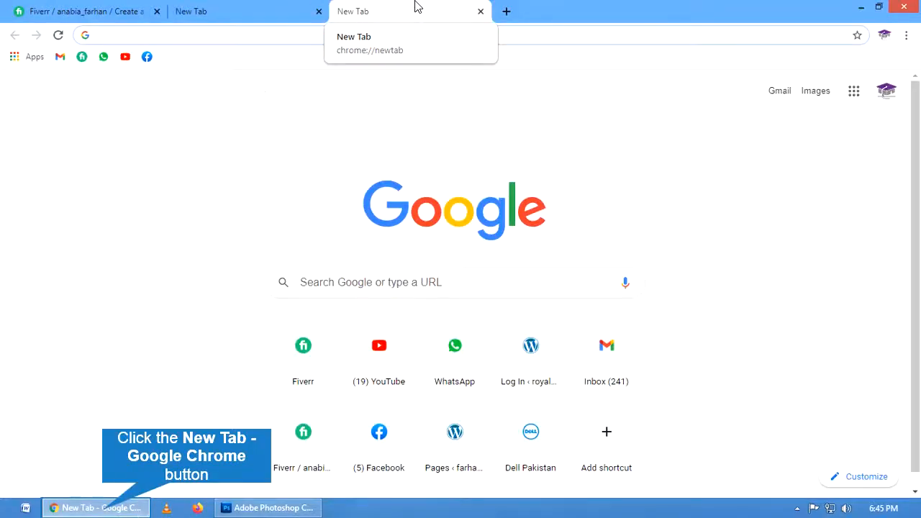
click(108, 511)
click(64, 5)
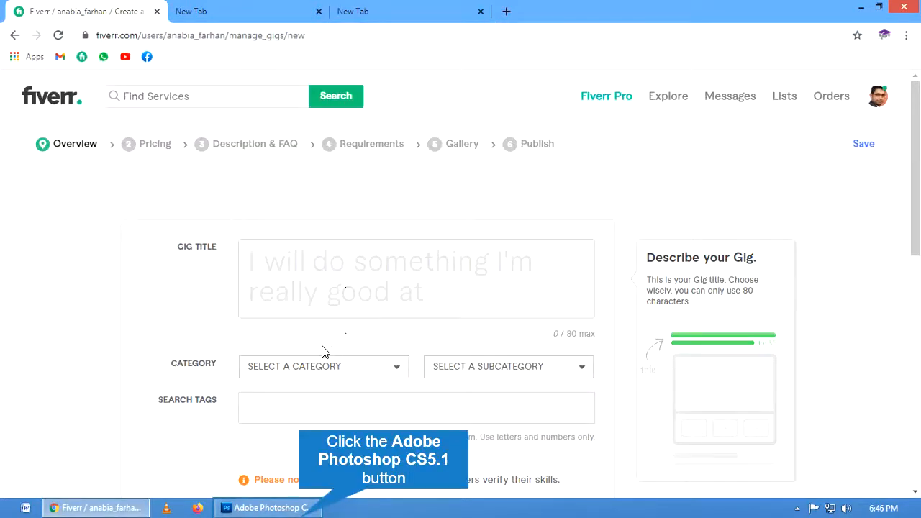
click(268, 508)
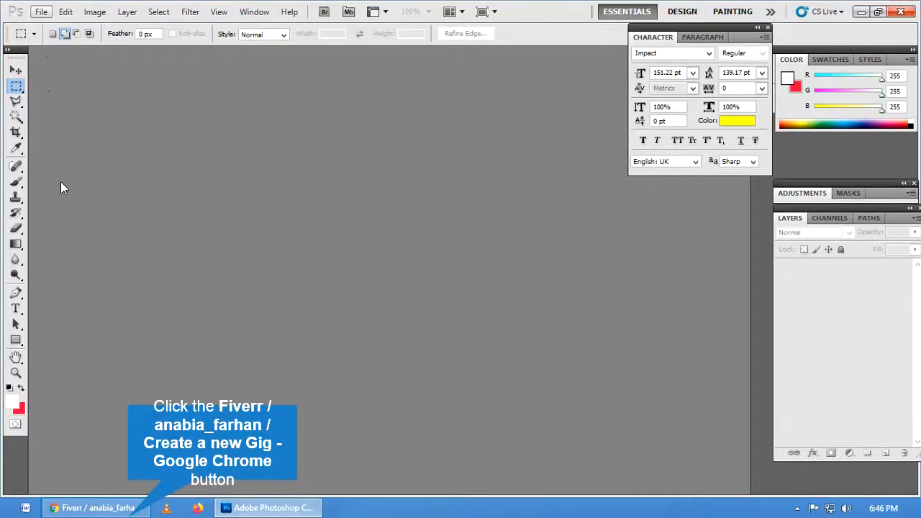
click(98, 508)
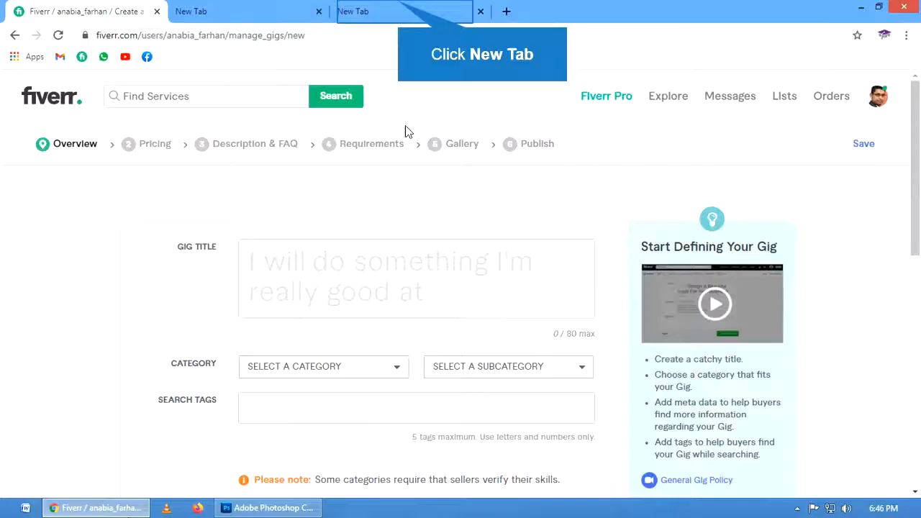
Search Google for "fiverr gig image size" in the blank browser tab and examine the recommended width and height.
click(388, 13)
click(322, 38)
text(fiv)
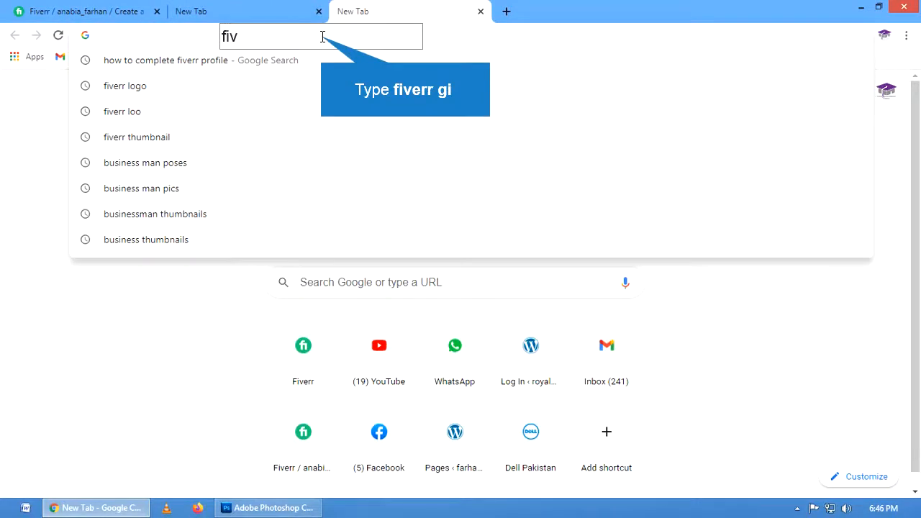
text(err gi)
key(BackSpace)
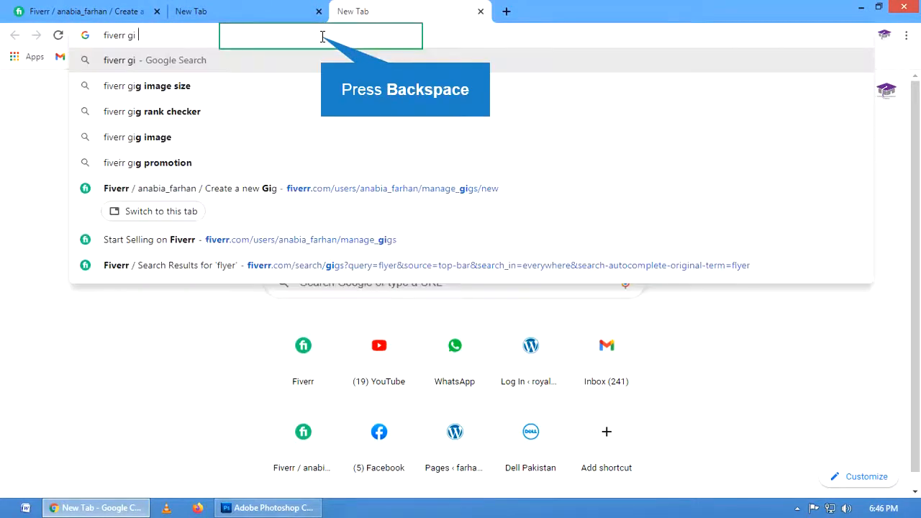
text(f)
key(Down)
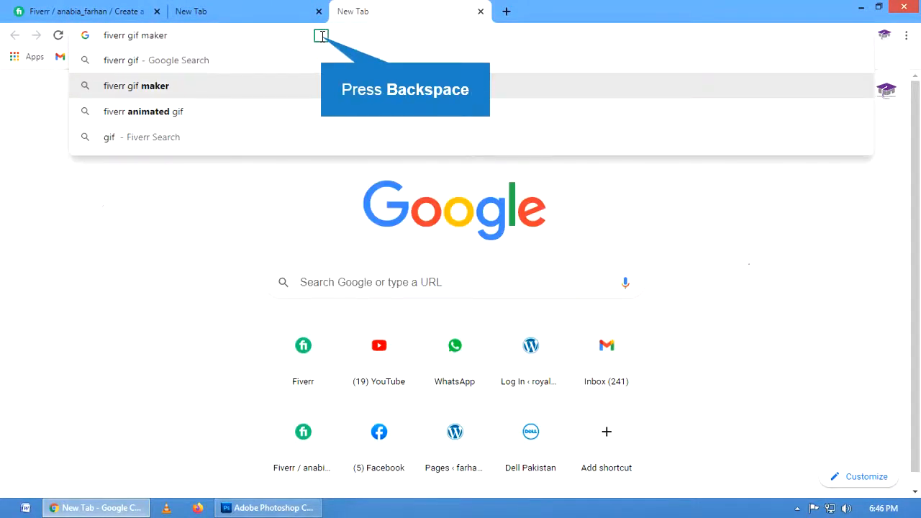
key(BackSpace)
key(BackSpace)
key(BackSpace)
key(BackSpace)
key(BackSpace)
key(BackSpace)
key(BackSpace)
key(BackSpace)
key(BackSpace)
key(BackSpace)
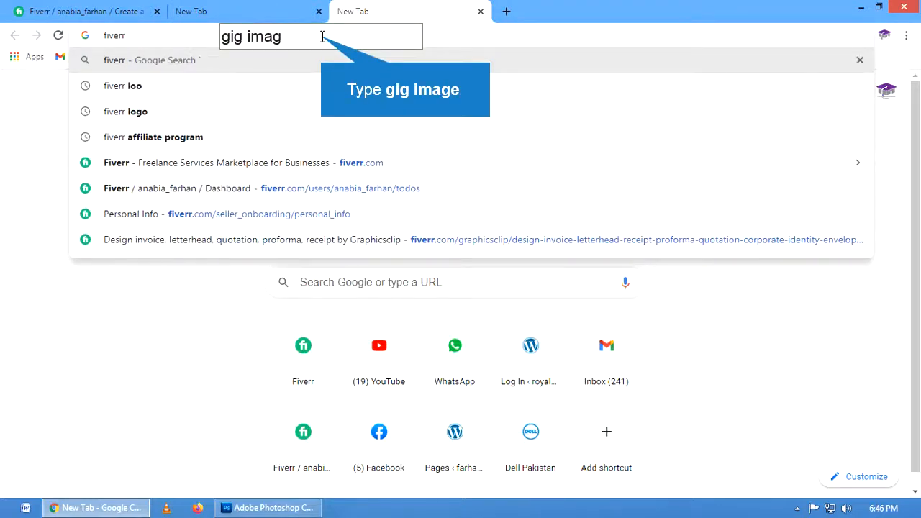
text(gig image)
key(Right)
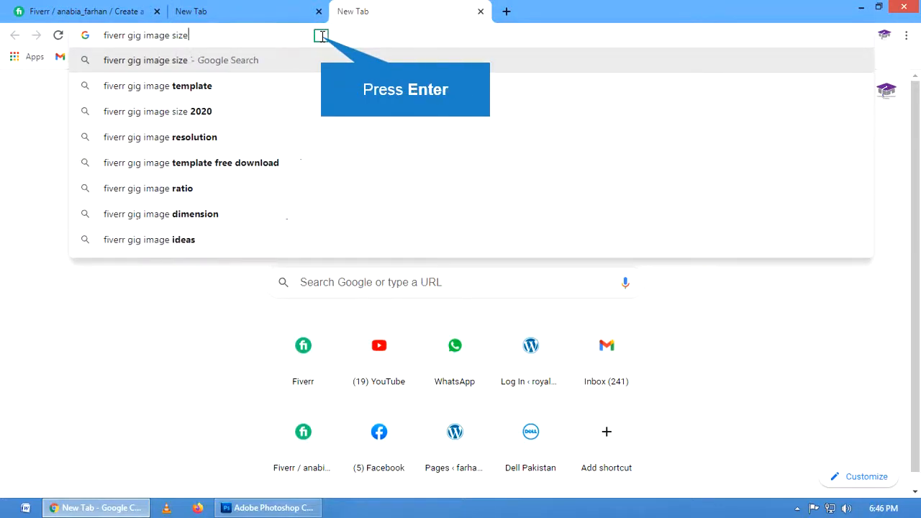
key(Return)
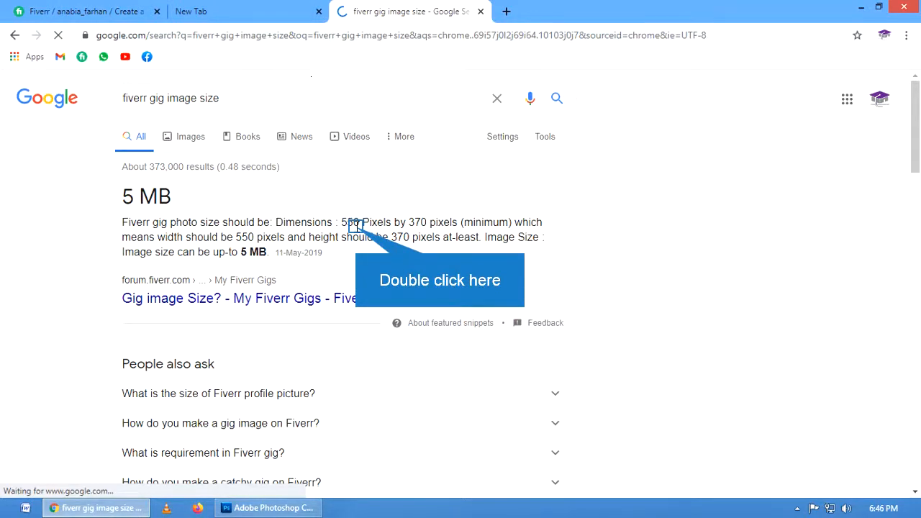
double_click(353, 223)
double_click(417, 222)
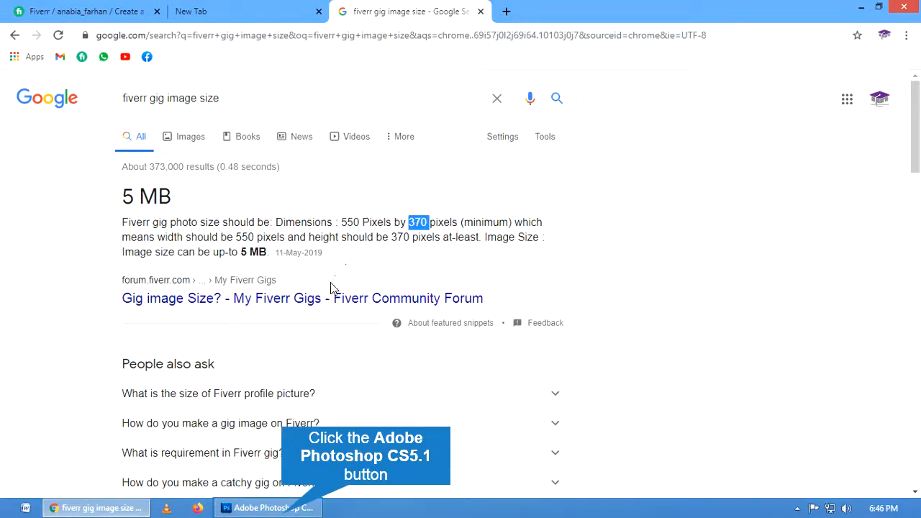
Switch to Photoshop and start a new document with a width of 550 pixels.
click(282, 510)
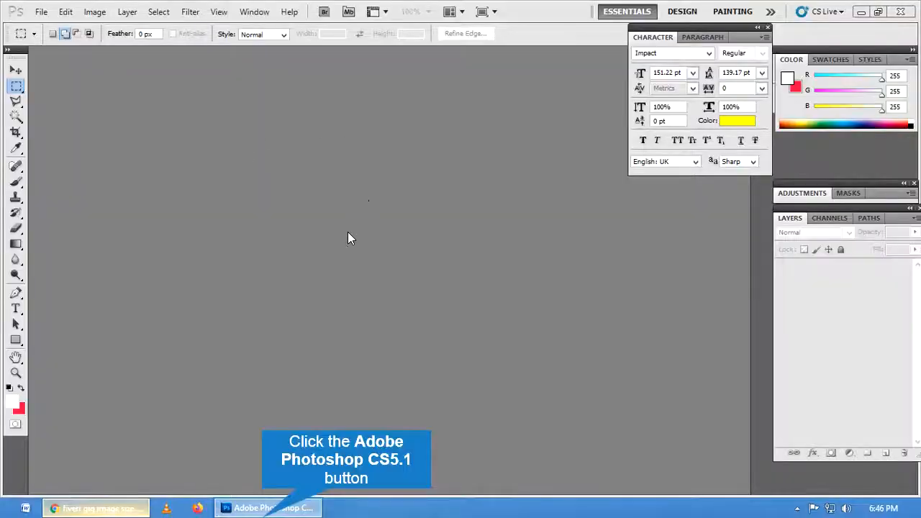
click(44, 17)
click(82, 31)
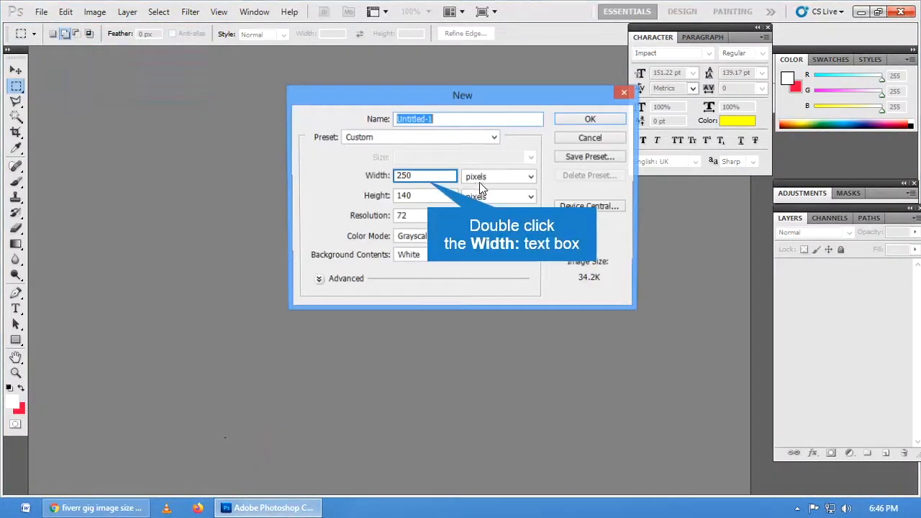
double_click(428, 179)
text(550)
Recheck the gig image size in Chrome, then set the new document's height to 370 pixels and resolution to 300 pixels/inch.
click(115, 507)
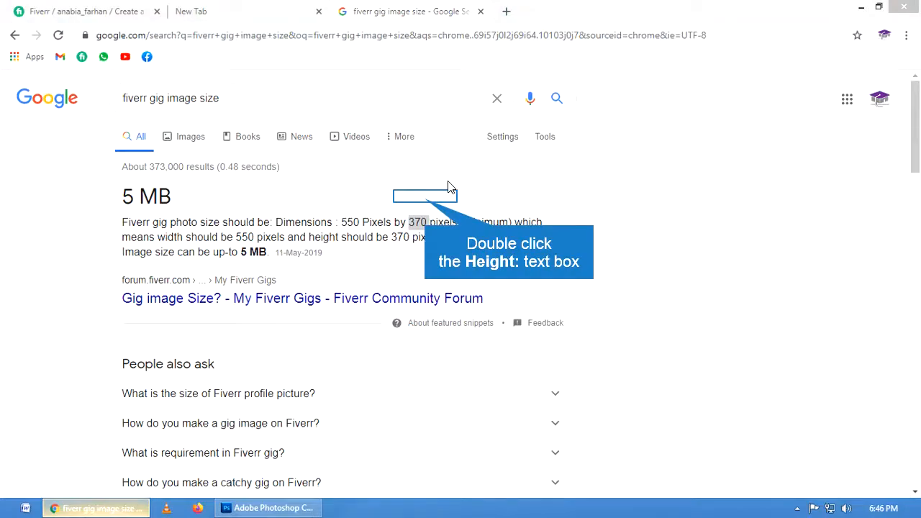
double_click(426, 197)
text(370)
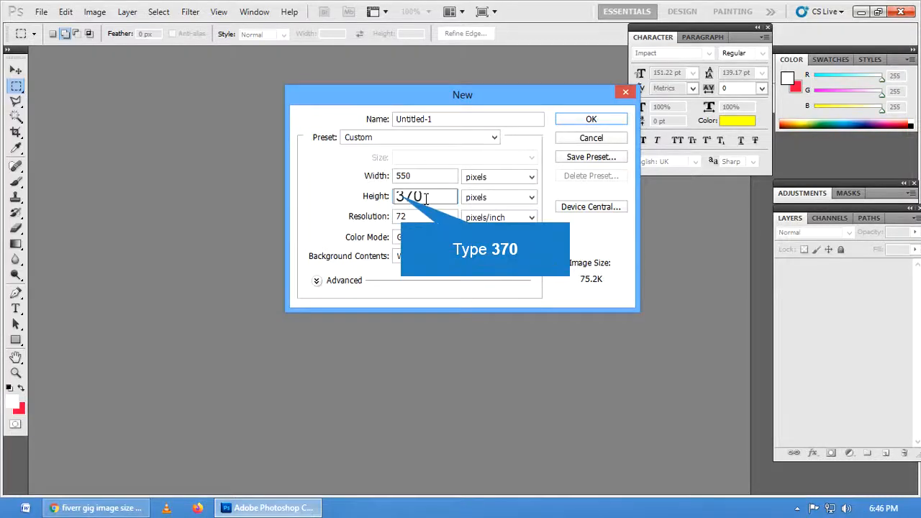
key(Tab)
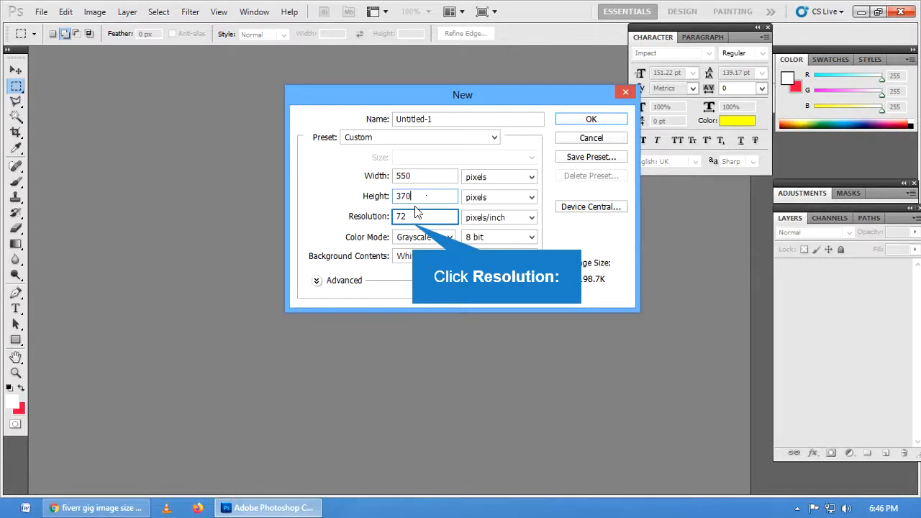
double_click(426, 217)
text(300)
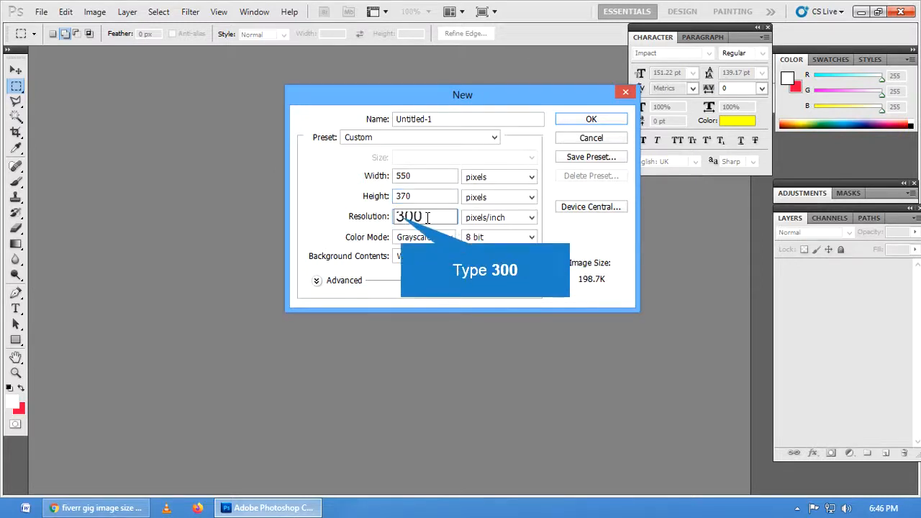
Set the new document's color mode to RGB Color and create the document.
click(424, 239)
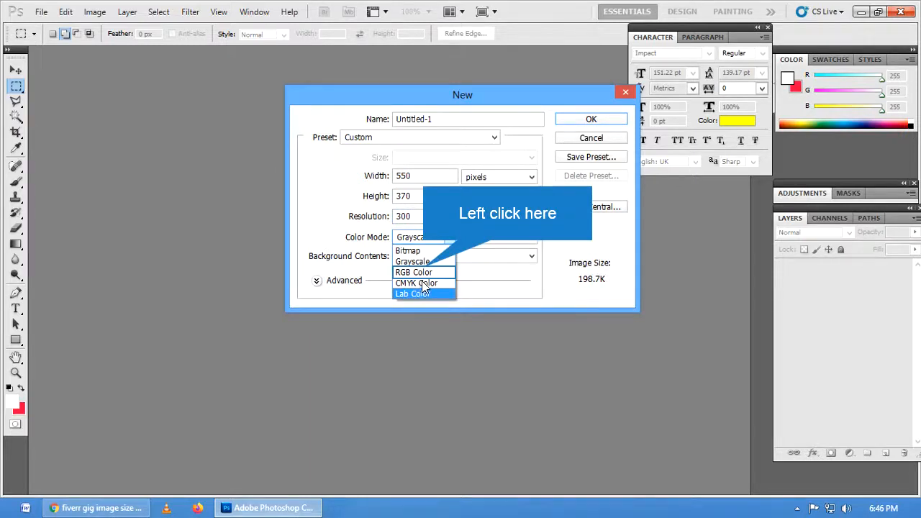
click(422, 272)
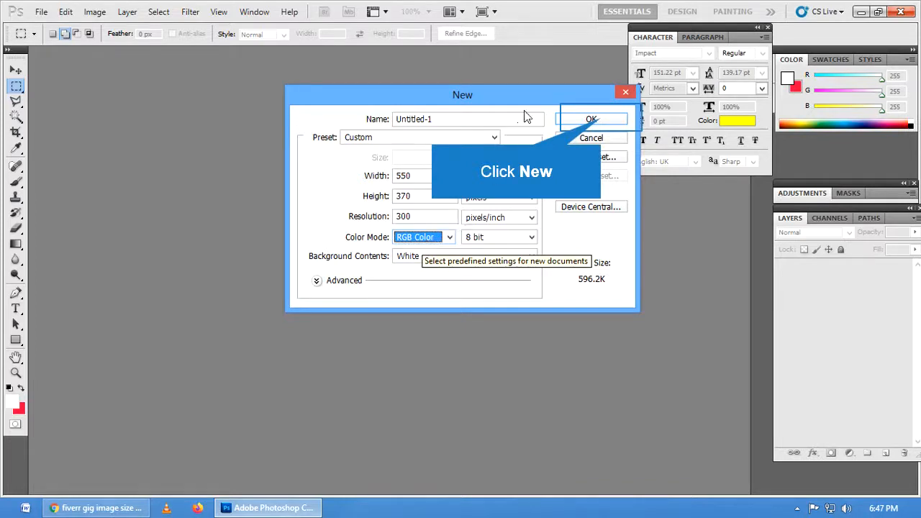
click(602, 117)
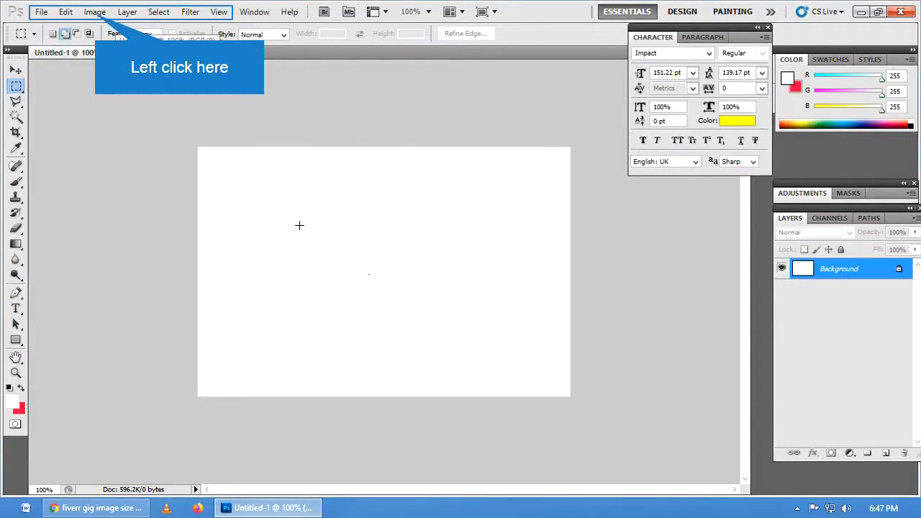
Resize the blank image to a width of 1000 pixels with proportions constrained.
click(117, 9)
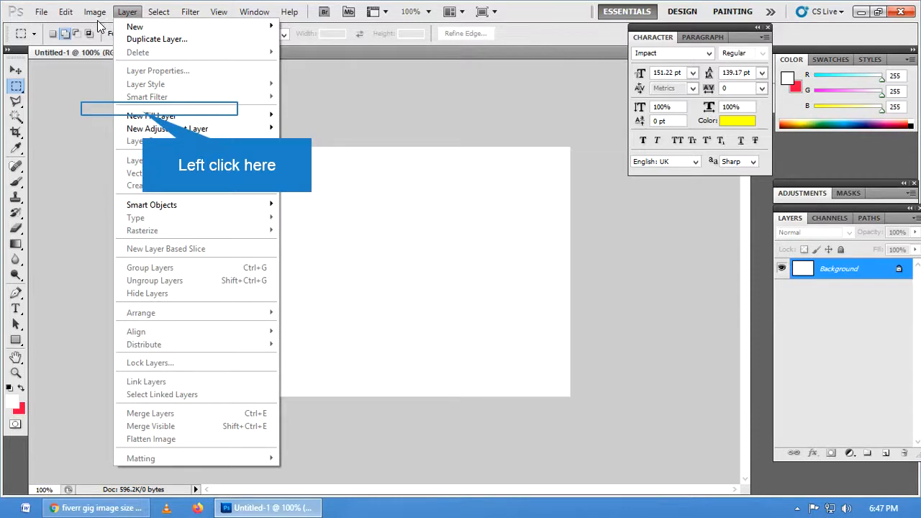
click(142, 110)
text(1000)
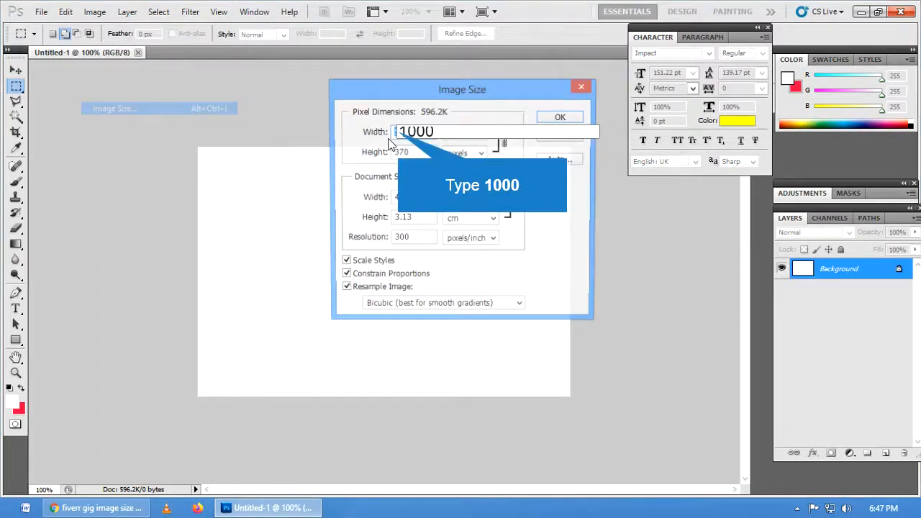
key(Return)
key(ctrl+minus)
key(ctrl+minus)
key(ctrl+minus)
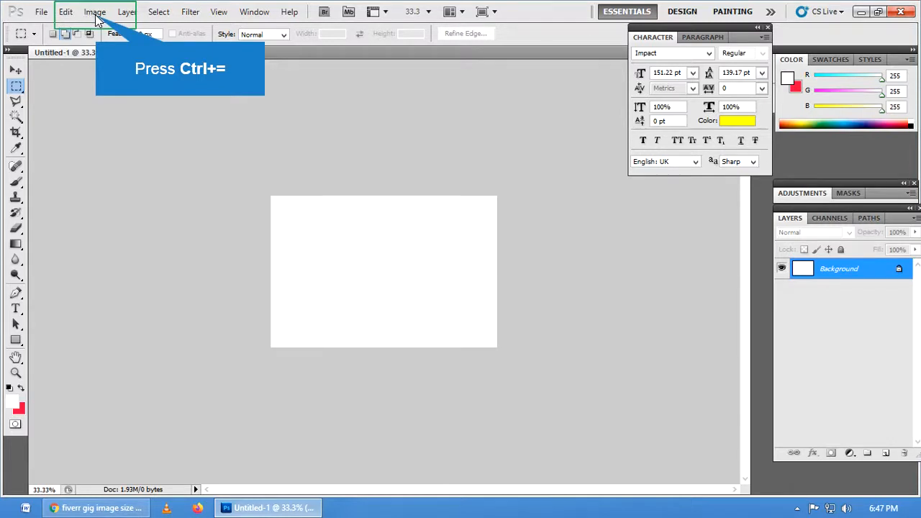
key(ctrl+equal)
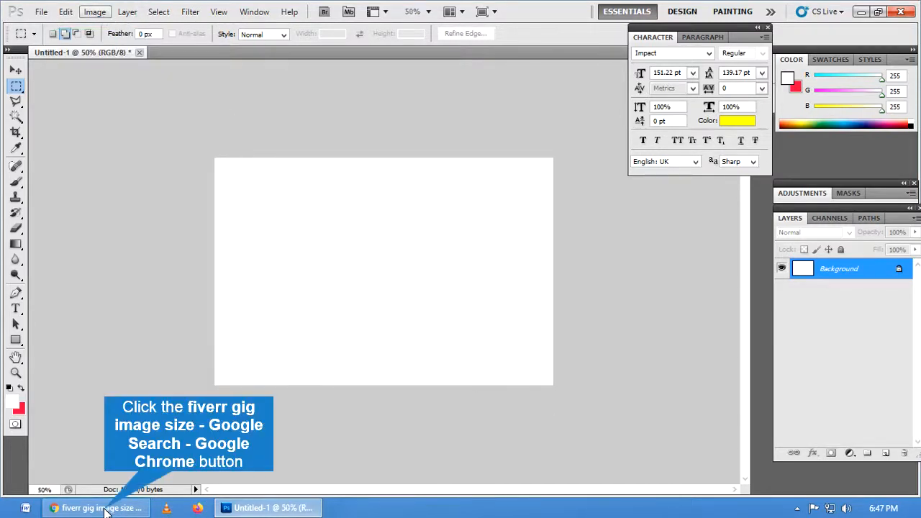
Switch to Chrome and search Google for "business card design" in place of the gig image size query.
click(108, 507)
double_click(323, 86)
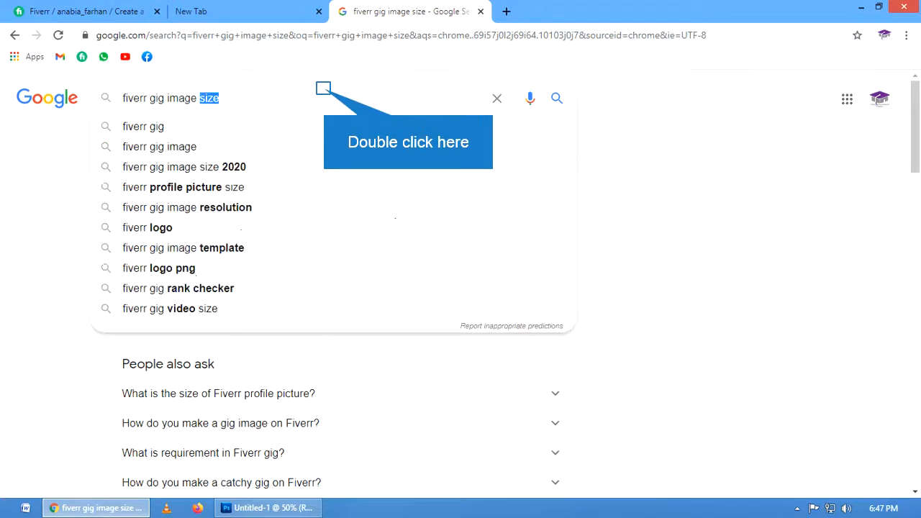
click(323, 95)
text(bus)
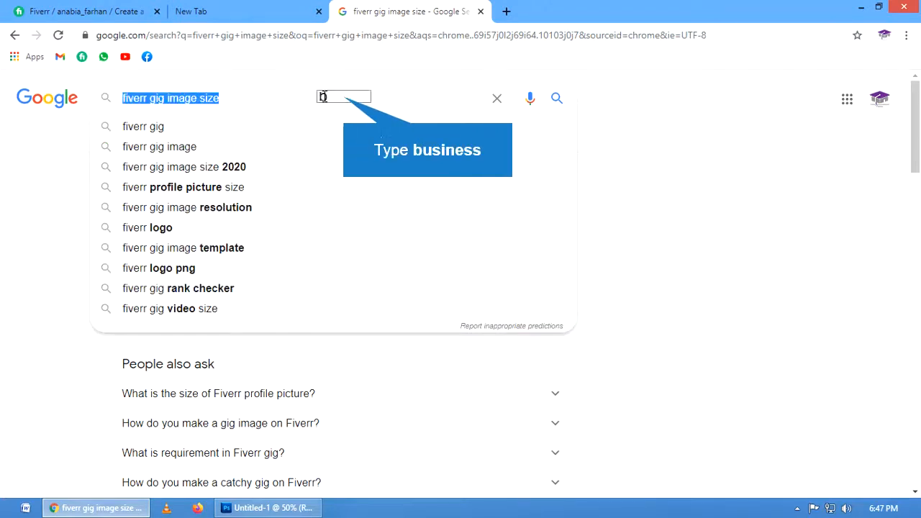
text(iness)
key(Down)
key(Return)
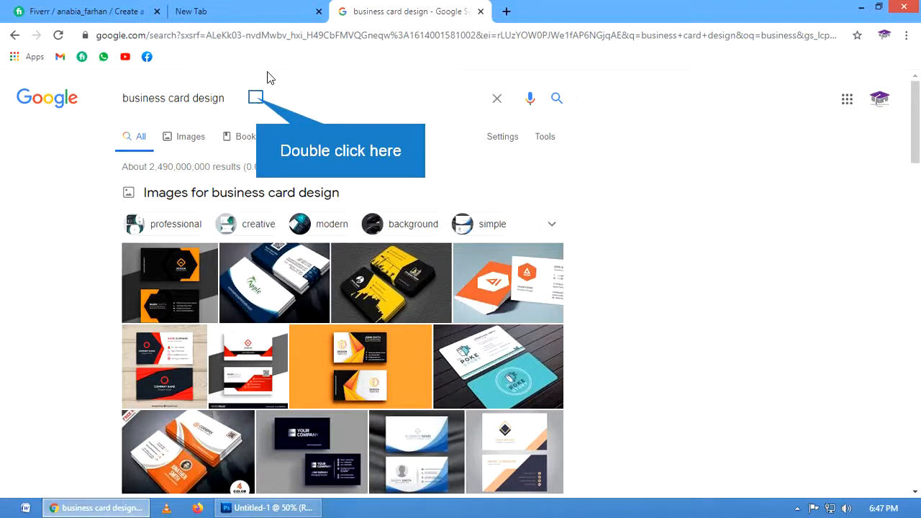
Search Google for "booklet cover" and show the image results.
double_click(256, 99)
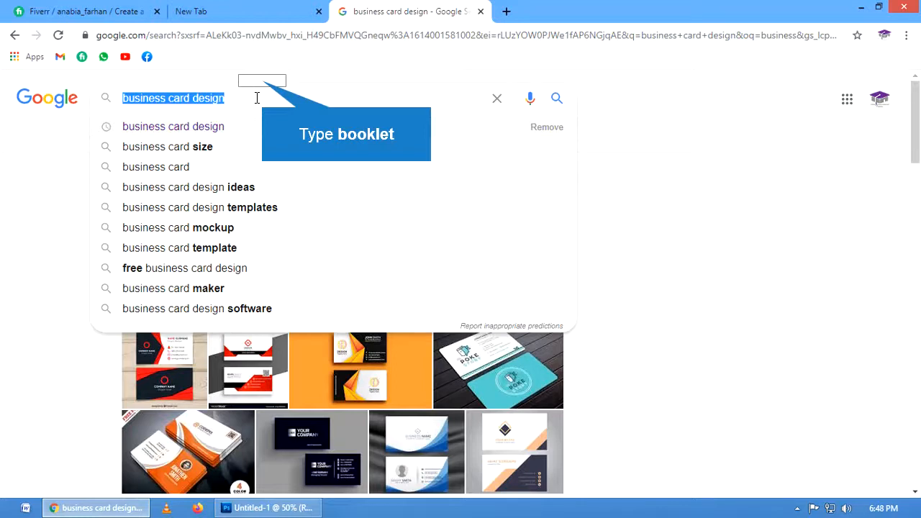
text(b)
text(o)
text(booklet)
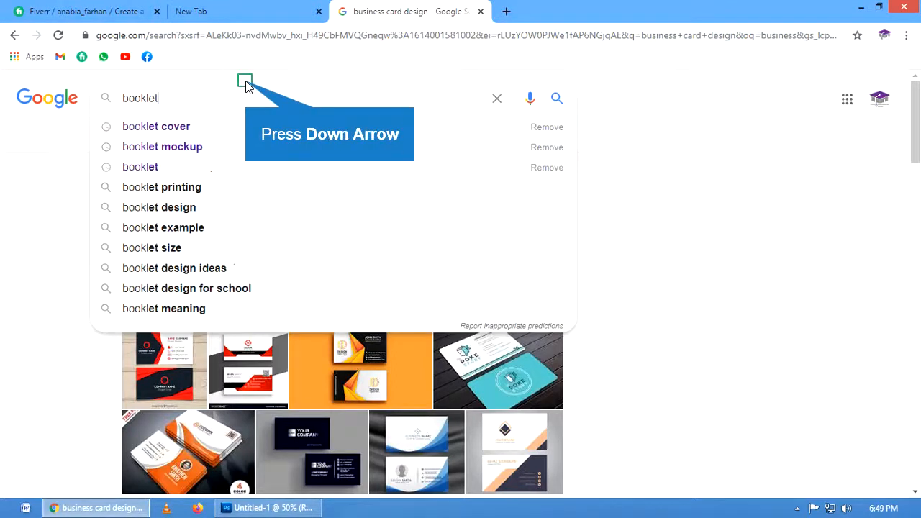
key(Down)
key(Return)
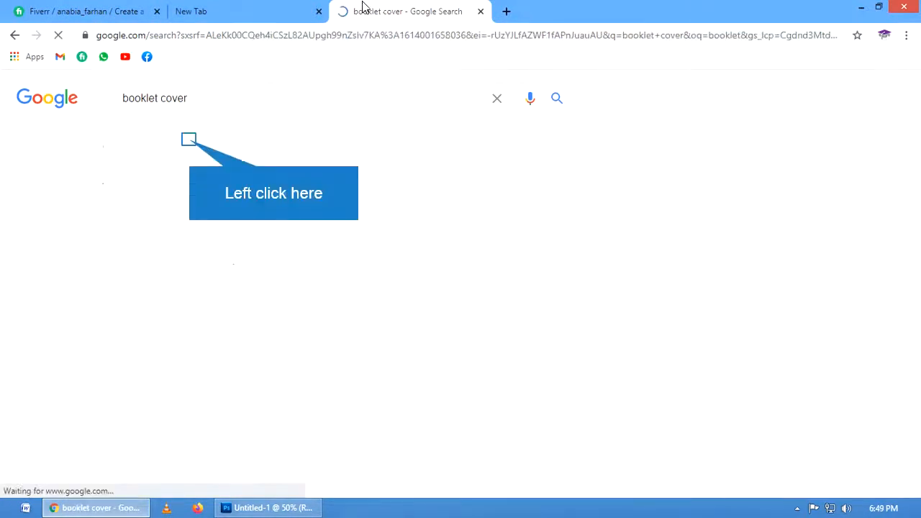
click(194, 142)
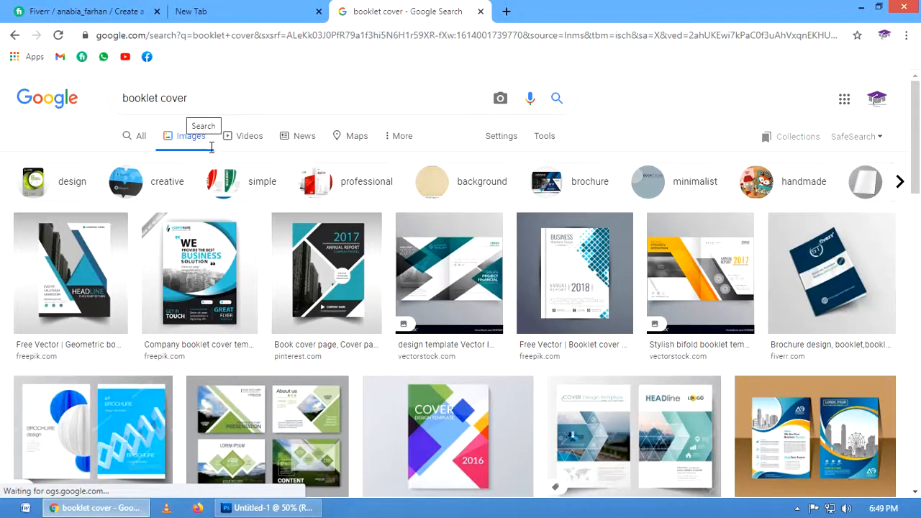
Browse the booklet cover image results for design ideas for the gig image.
scroll(332, 272, down, 4)
scroll(332, 272, down, 1)
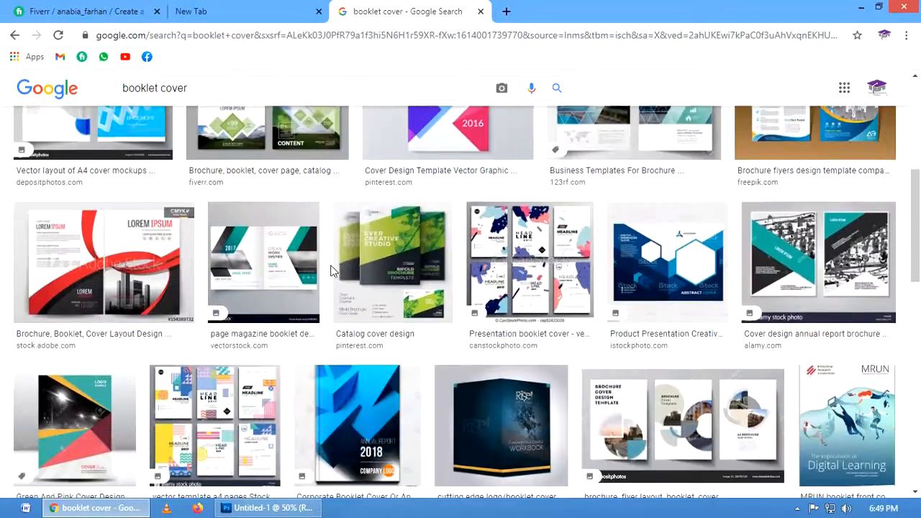
scroll(330, 271, down, 1)
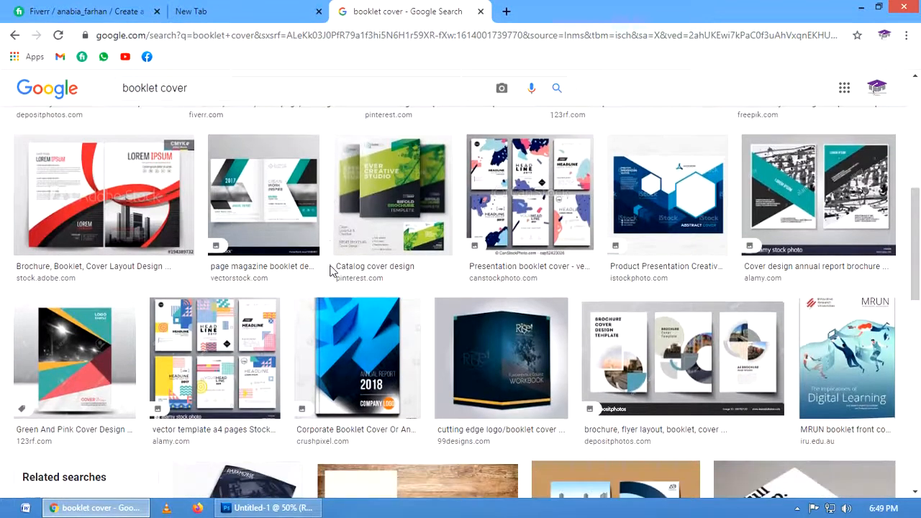
scroll(330, 271, down, 3)
scroll(330, 271, down, 3)
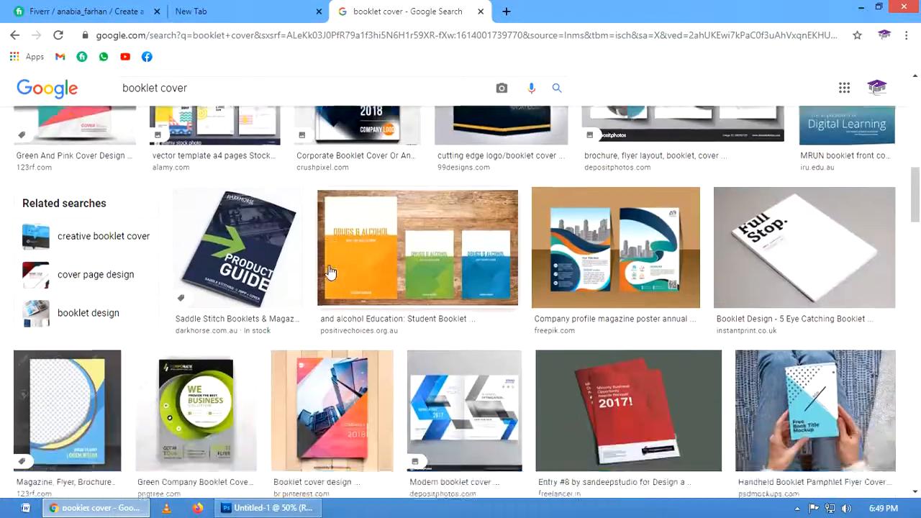
scroll(330, 270, down, 2)
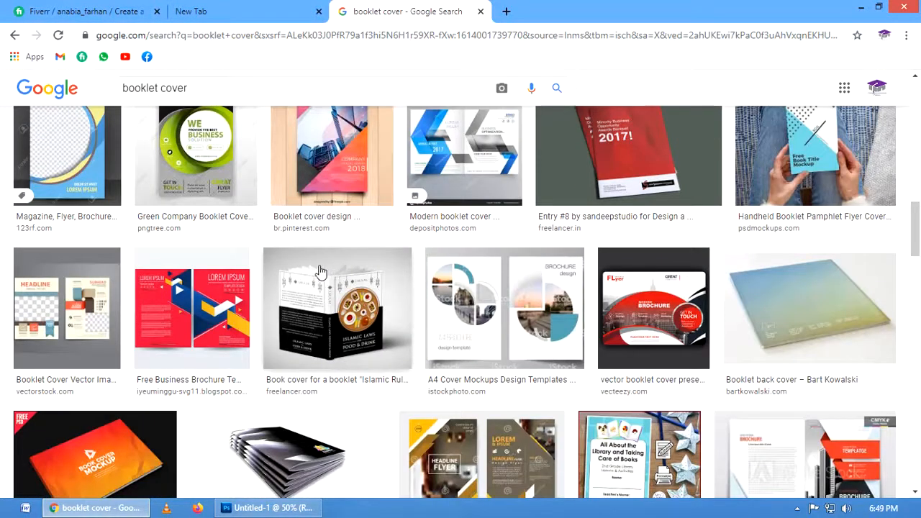
scroll(316, 271, down, 2)
scroll(309, 272, up, 4)
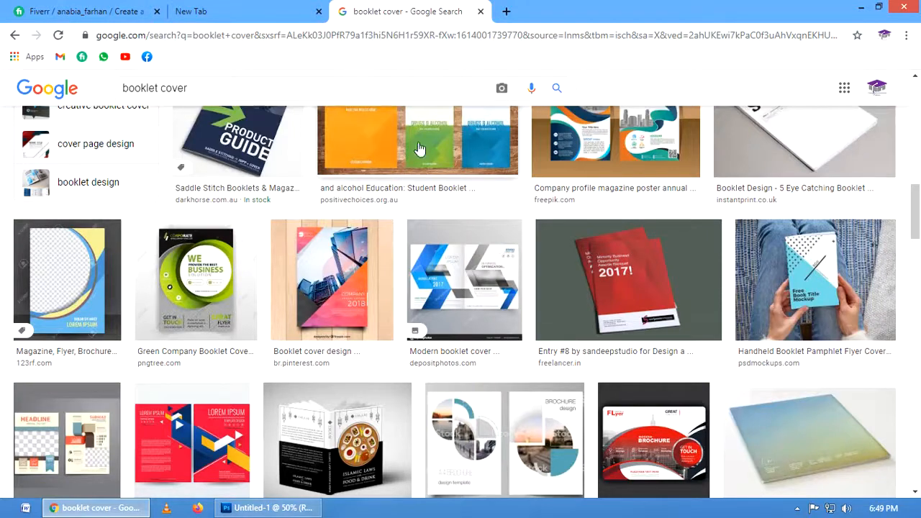
Open youtube.com in a new browser tab and go to the channel's own videos.
click(506, 11)
text(youtube.com)
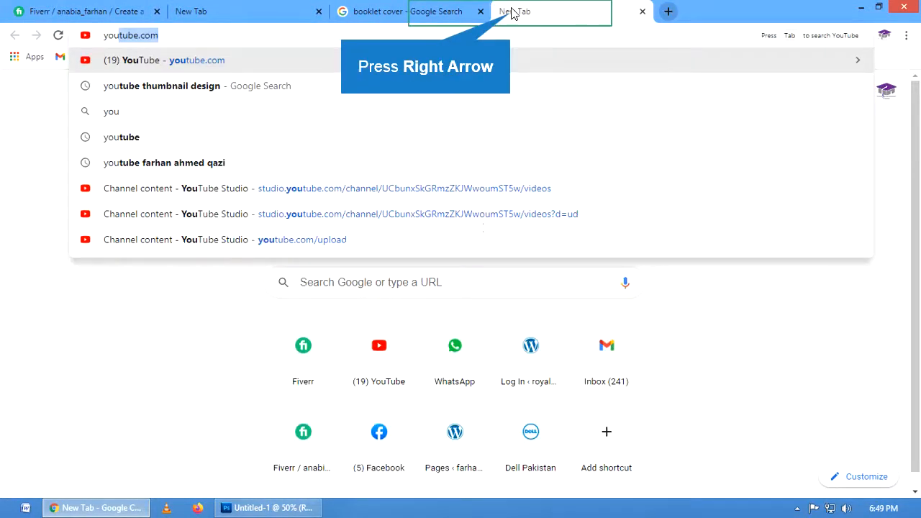
key(Right)
key(Return)
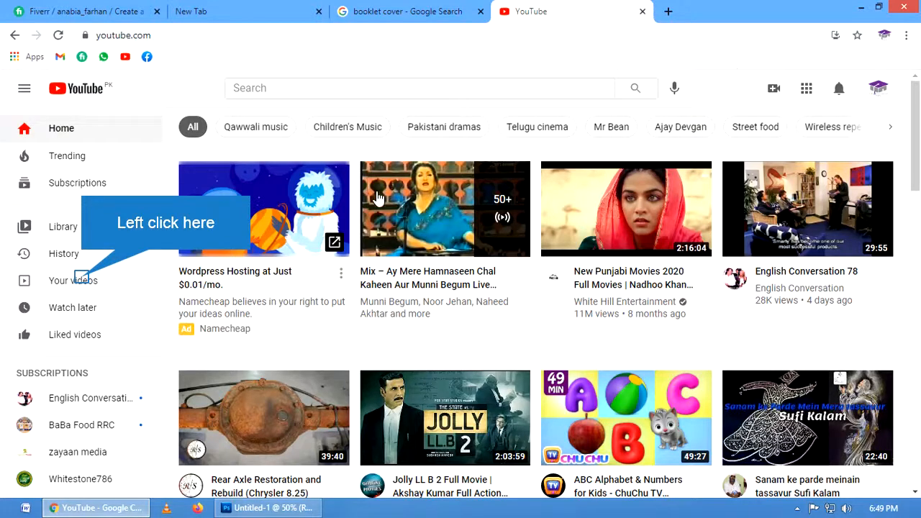
click(83, 282)
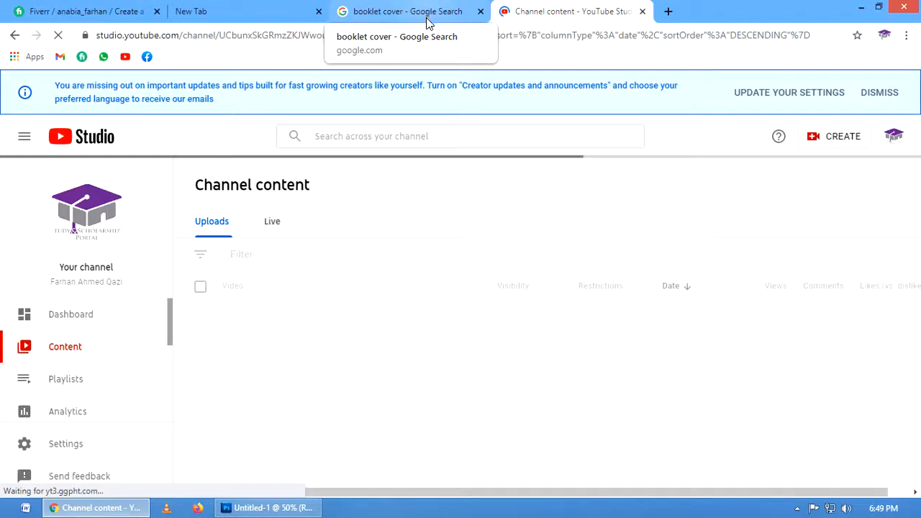
Look through the channel's uploaded videos for the design tutorials.
scroll(311, 363, down, 10)
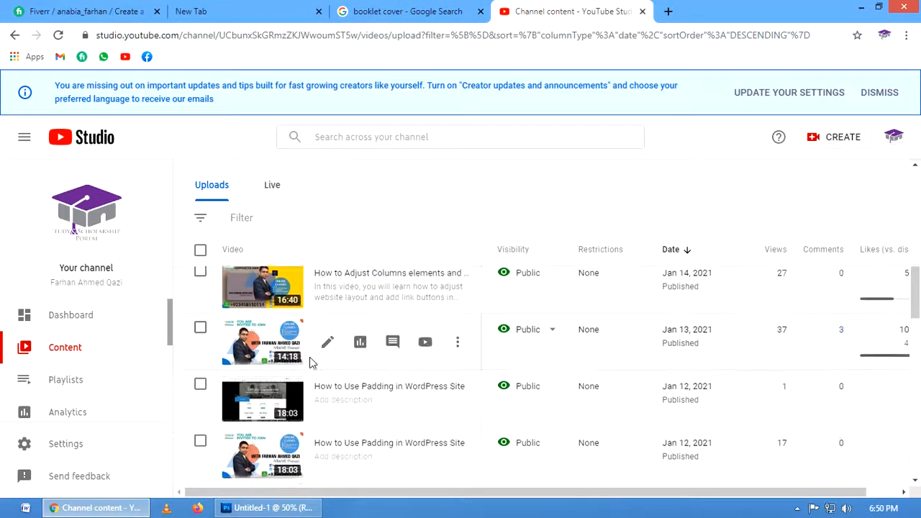
scroll(311, 364, up, 2)
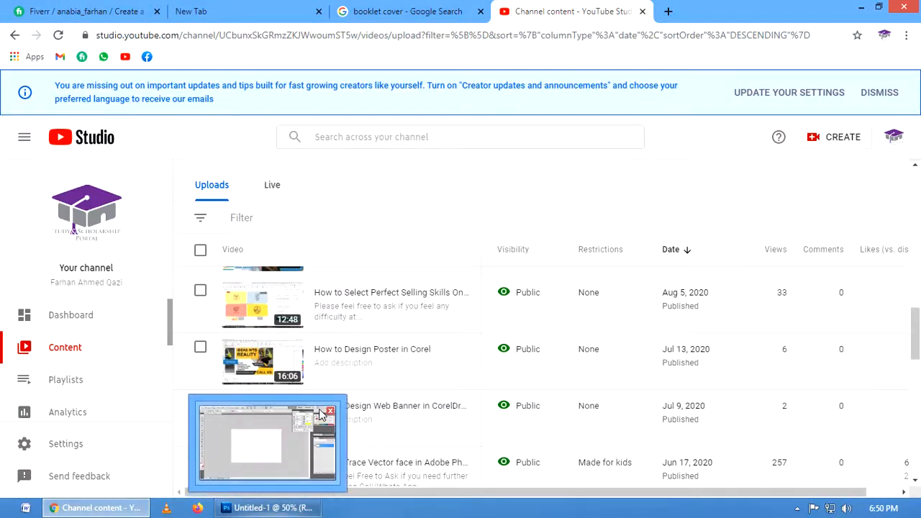
scroll(269, 360, down, 3)
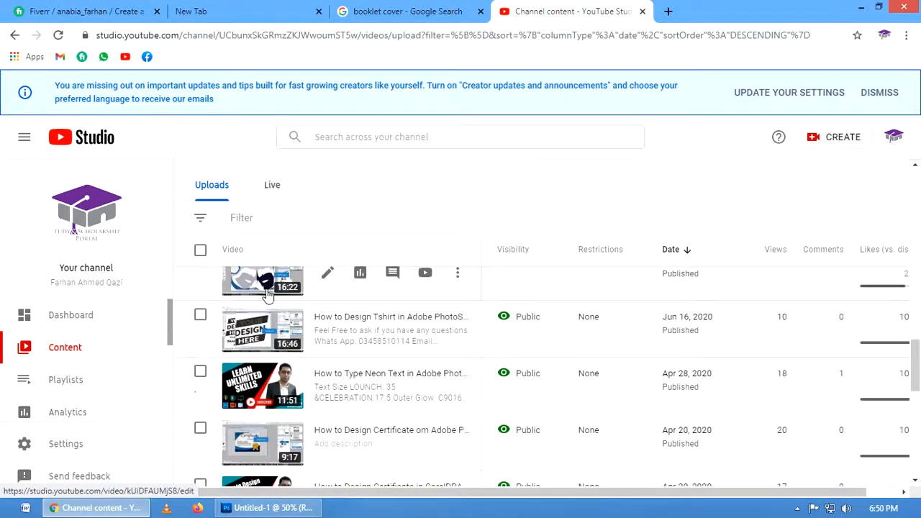
scroll(264, 329, down, 3)
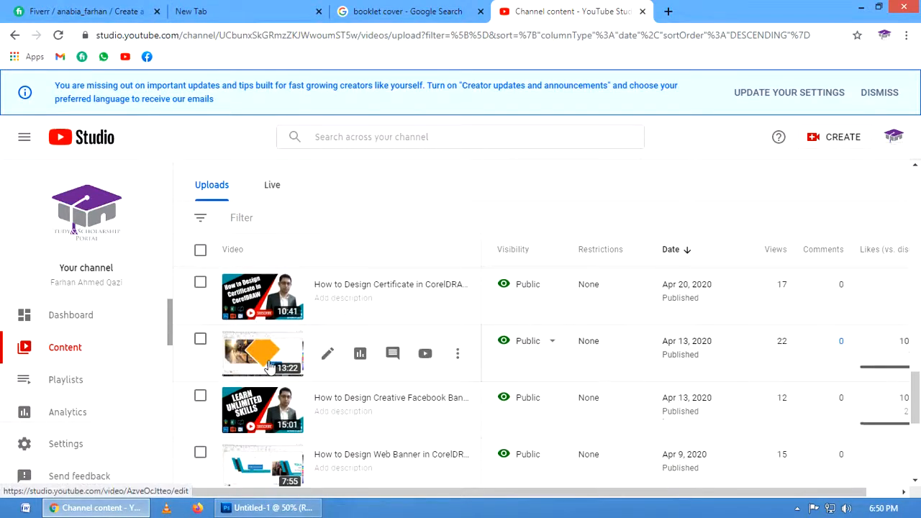
scroll(268, 370, down, 5)
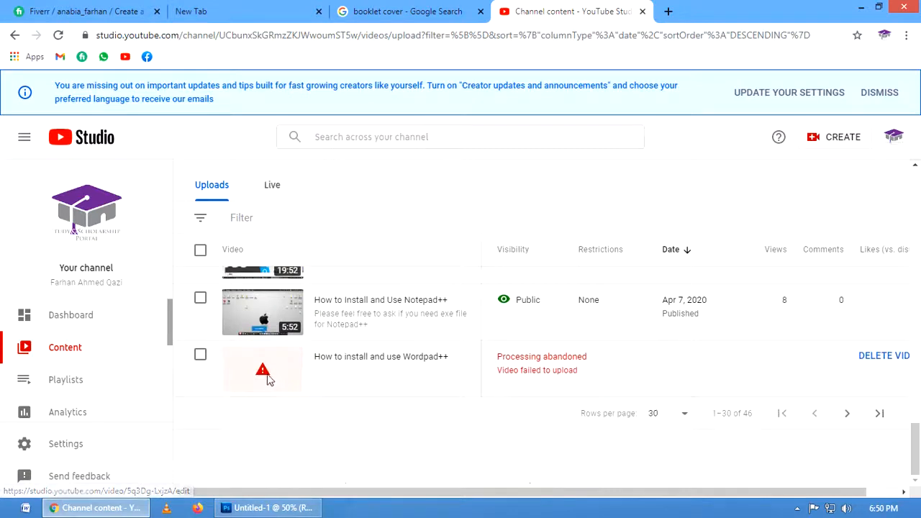
scroll(248, 346, up, 5)
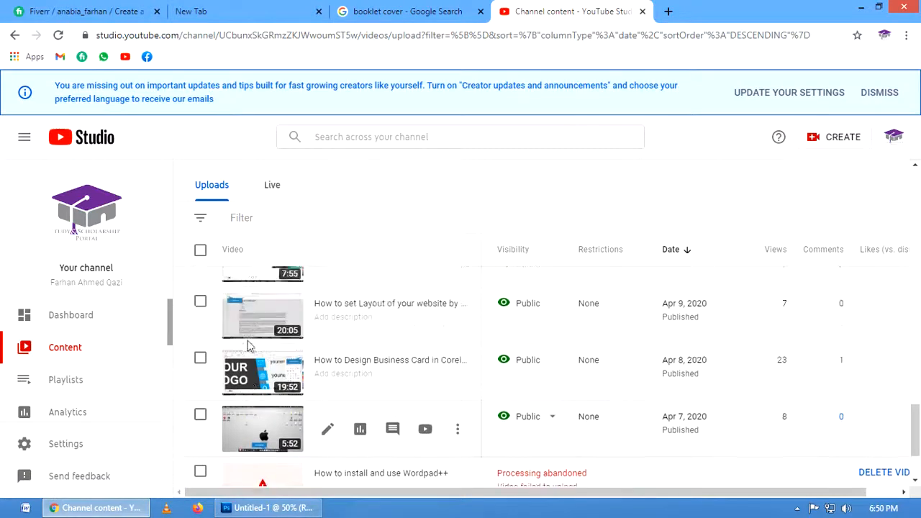
scroll(249, 346, up, 3)
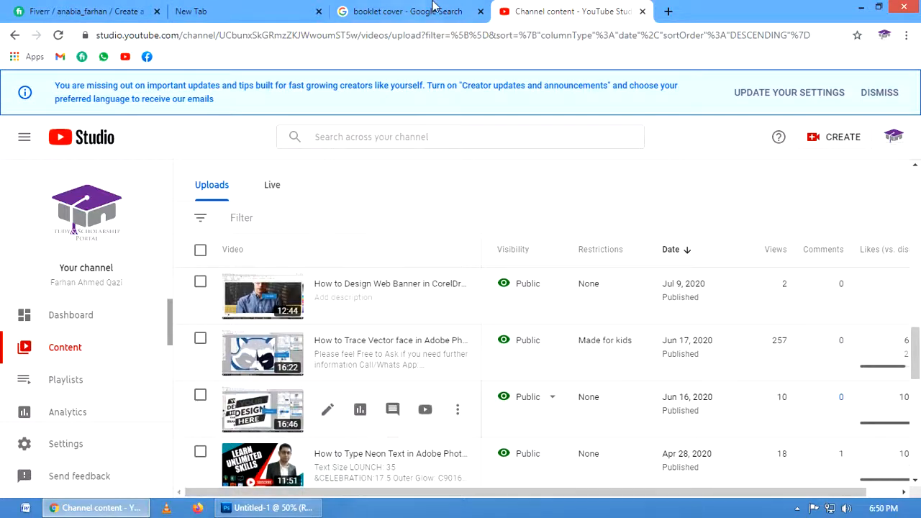
Return to the booklet cover image results and look through them for a design for the gig image.
click(407, 10)
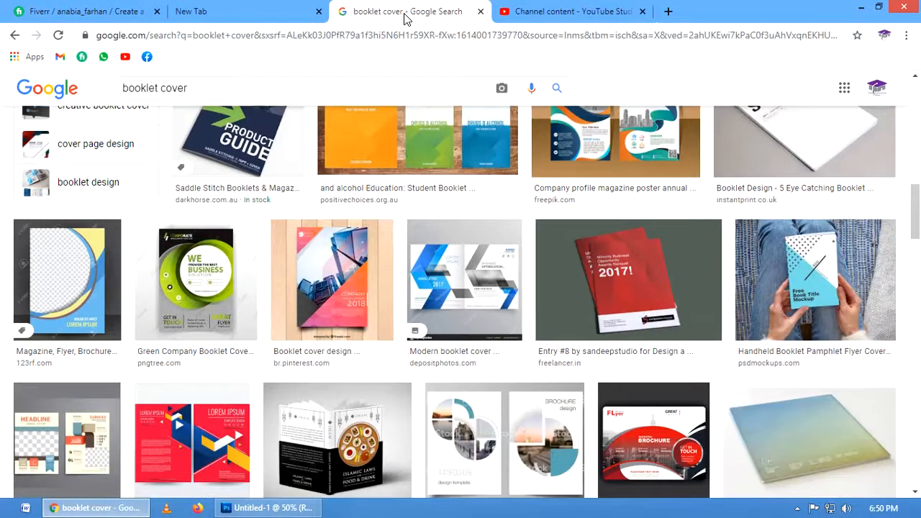
scroll(539, 201, up, 8)
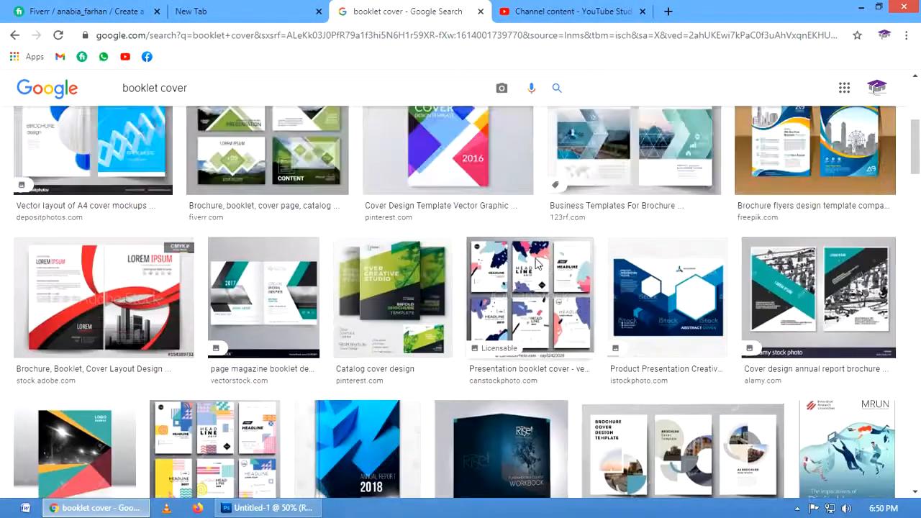
scroll(536, 265, up, 2)
scroll(536, 265, up, 4)
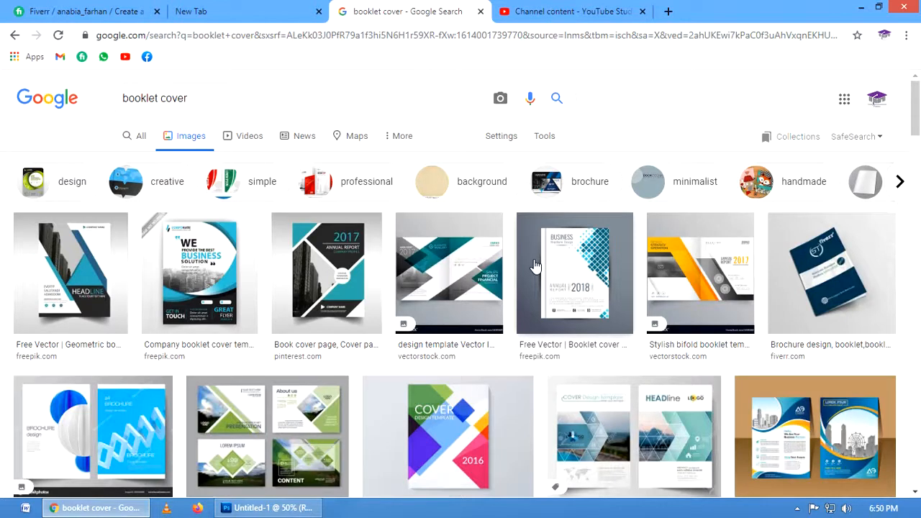
scroll(534, 266, down, 5)
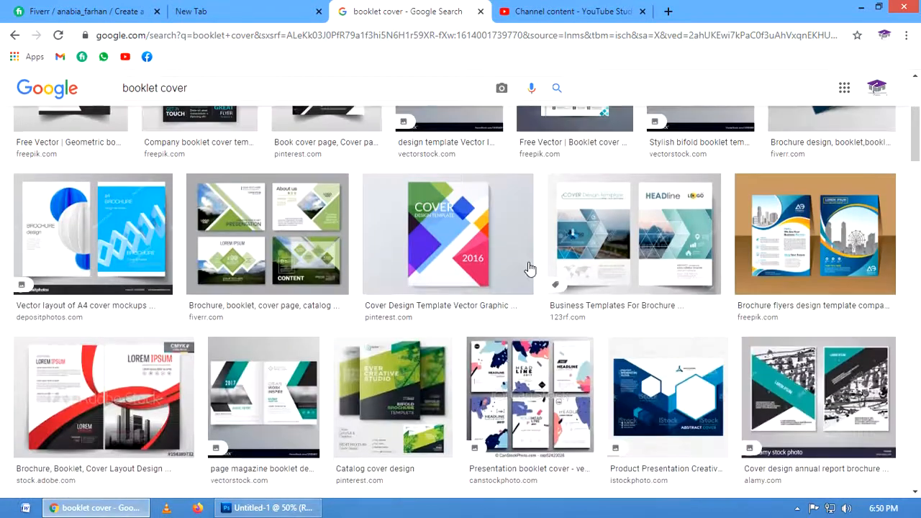
scroll(518, 275, down, 5)
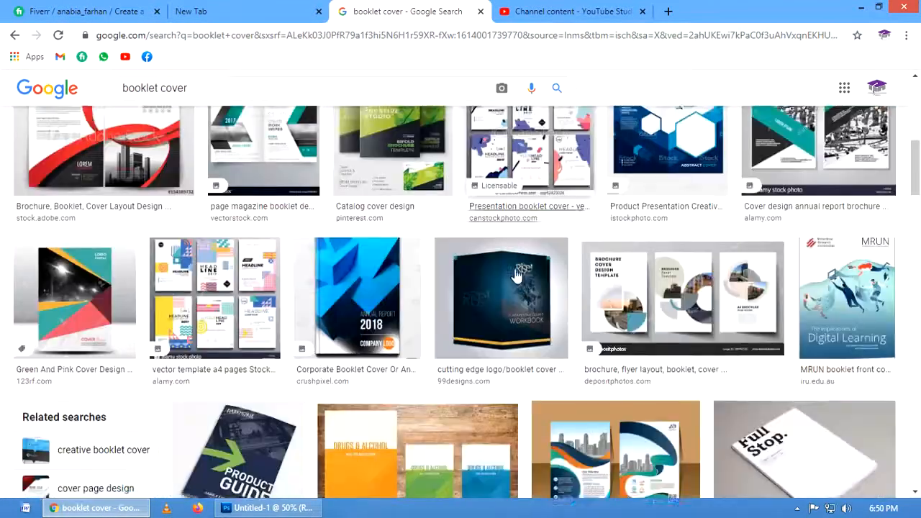
scroll(512, 276, down, 3)
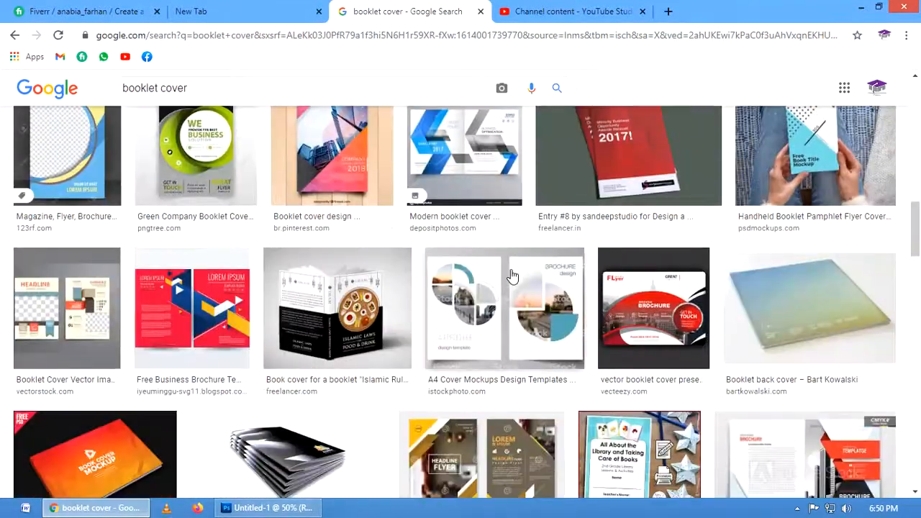
scroll(512, 275, down, 2)
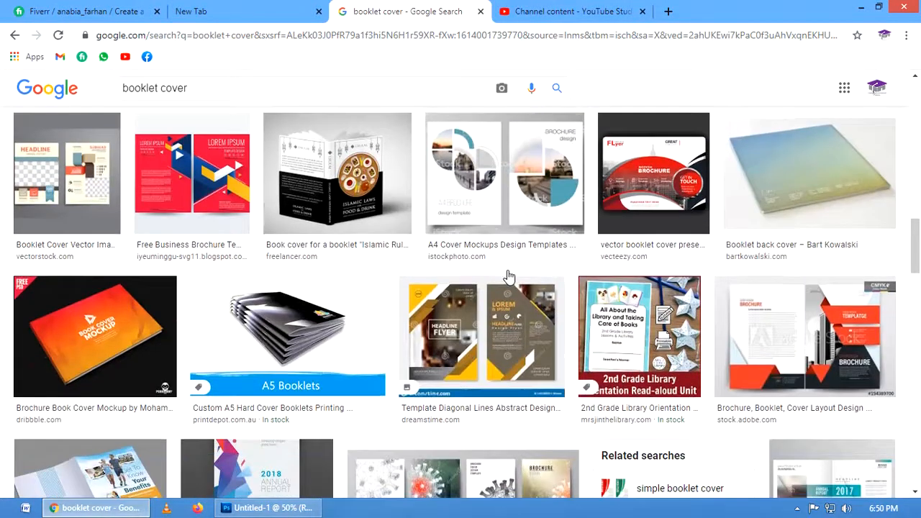
Open the red geometric brochure cover image from Adobe Stock in a new browser tab and show it.
right_click(799, 330)
click(748, 338)
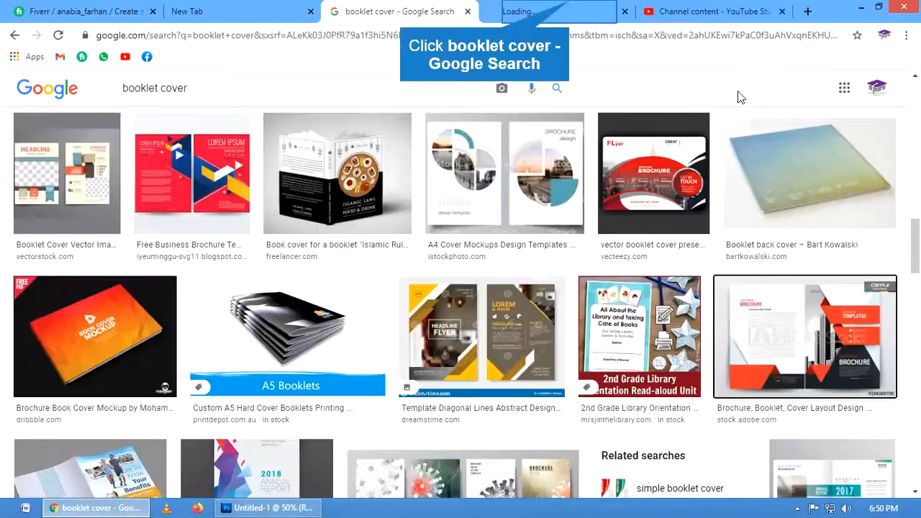
click(572, 10)
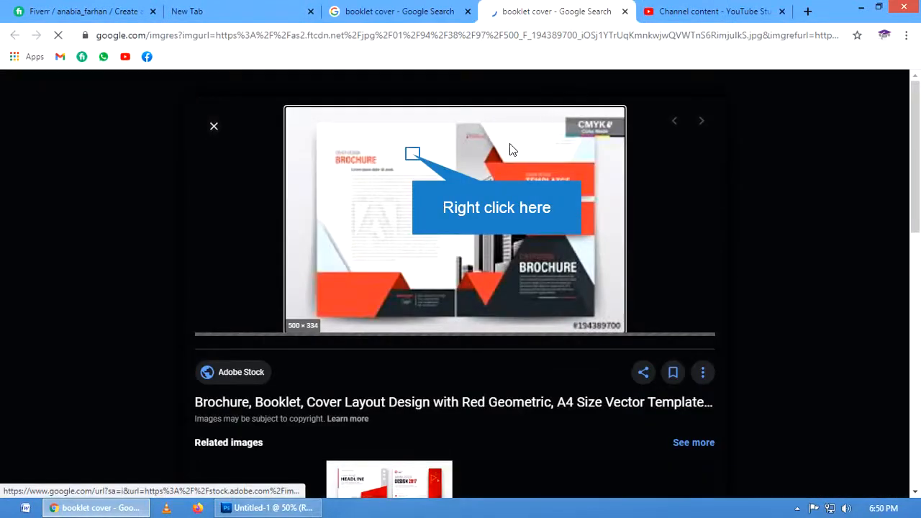
Copy the enlarged brochure image to the clipboard and create a new blank document in Photoshop.
right_click(416, 155)
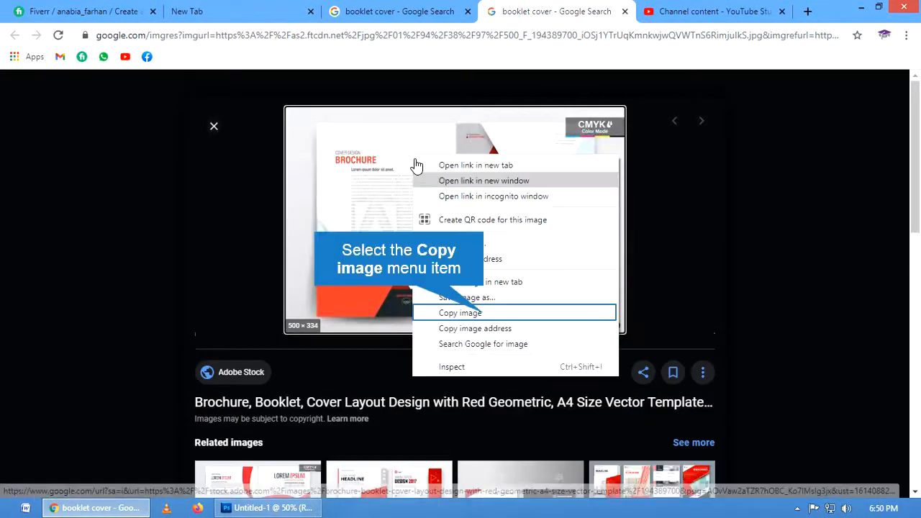
click(483, 318)
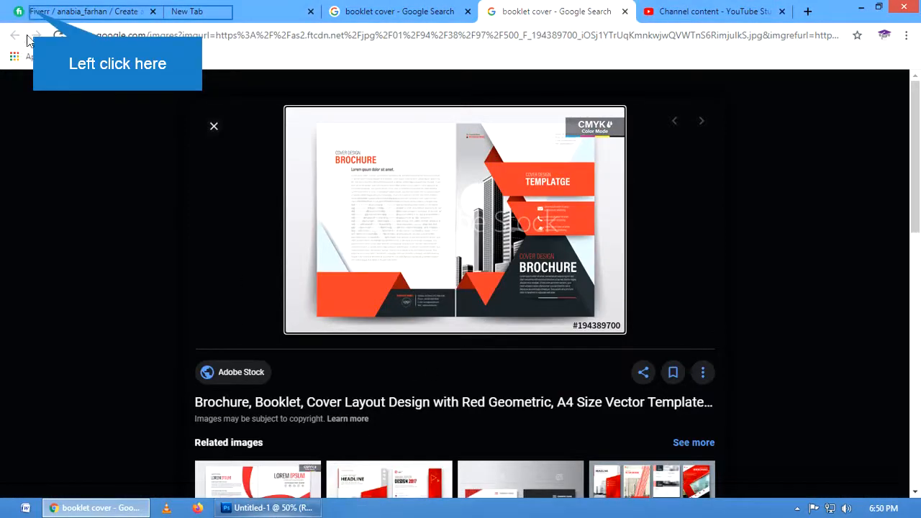
click(44, 23)
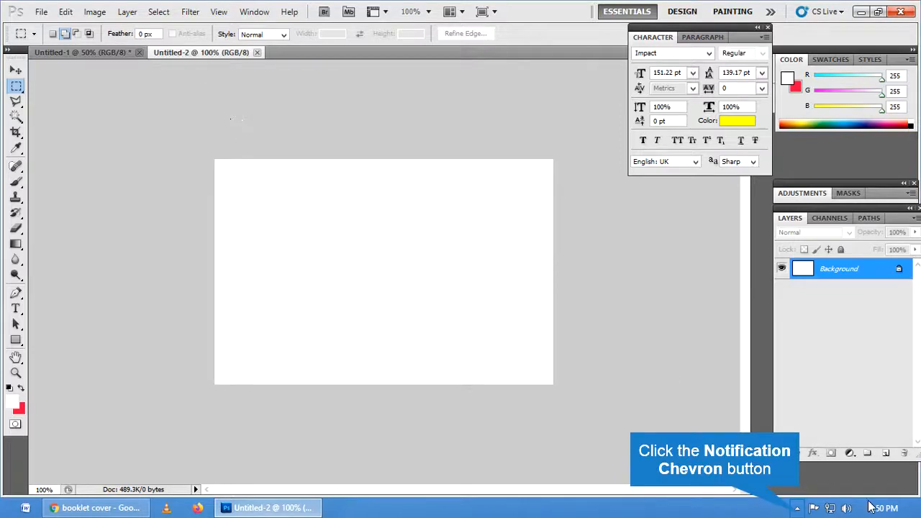
click(797, 508)
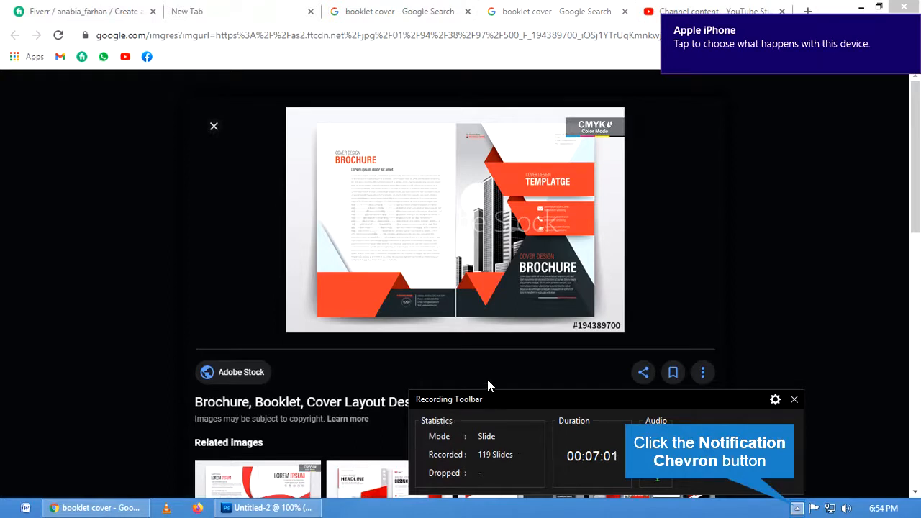
click(796, 508)
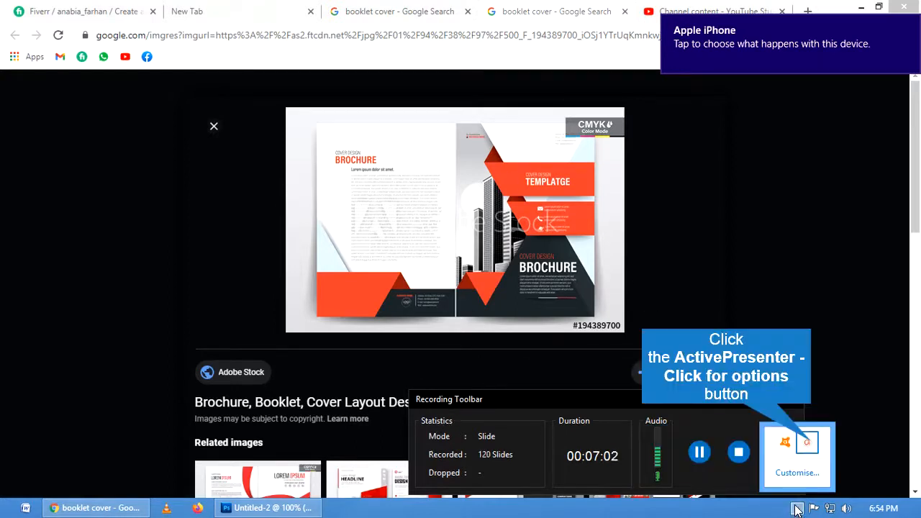
click(807, 442)
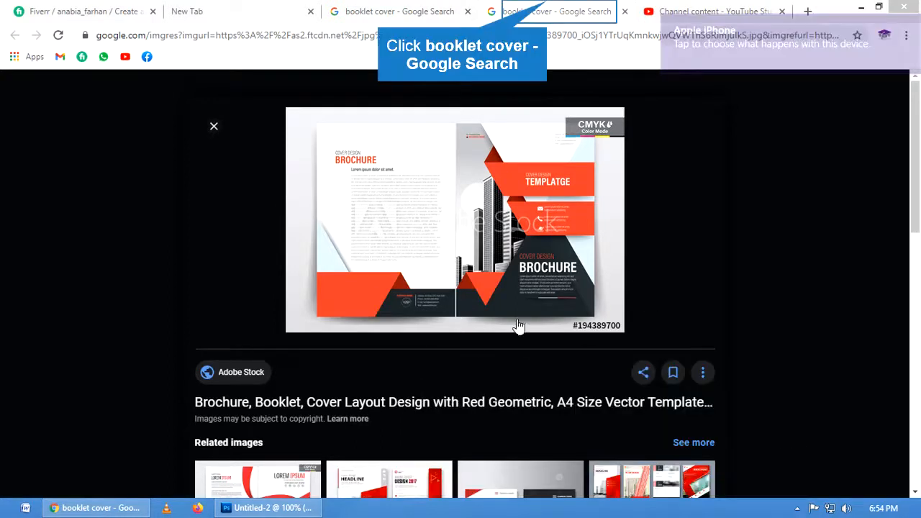
Copy the brochure image from the browser again and paste it into the new Photoshop document.
click(583, 10)
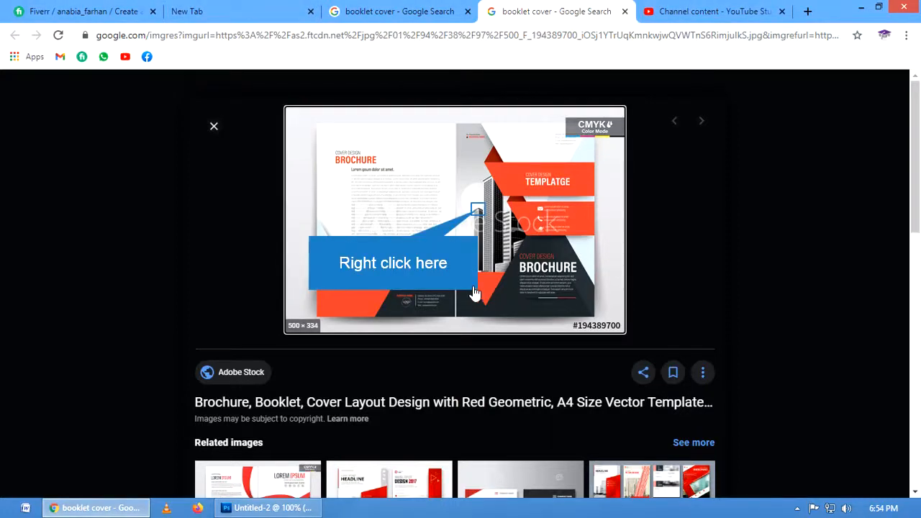
right_click(477, 210)
click(536, 366)
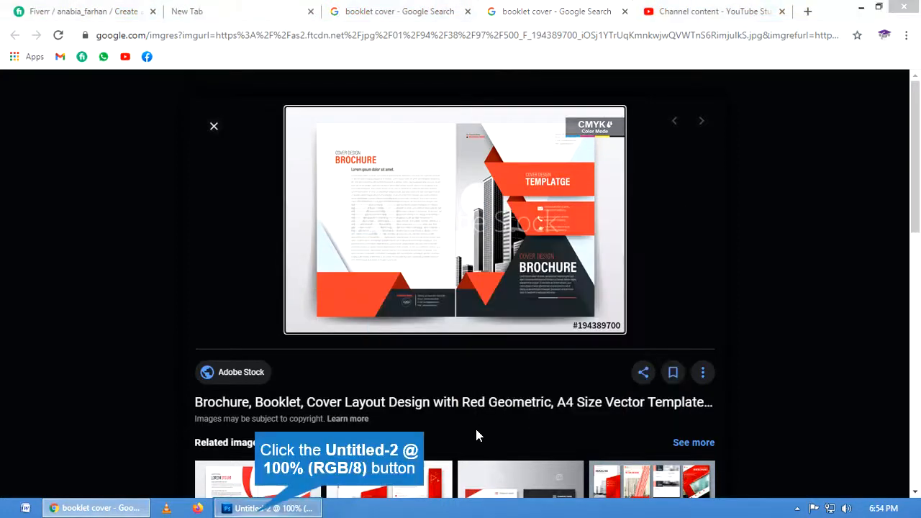
click(290, 511)
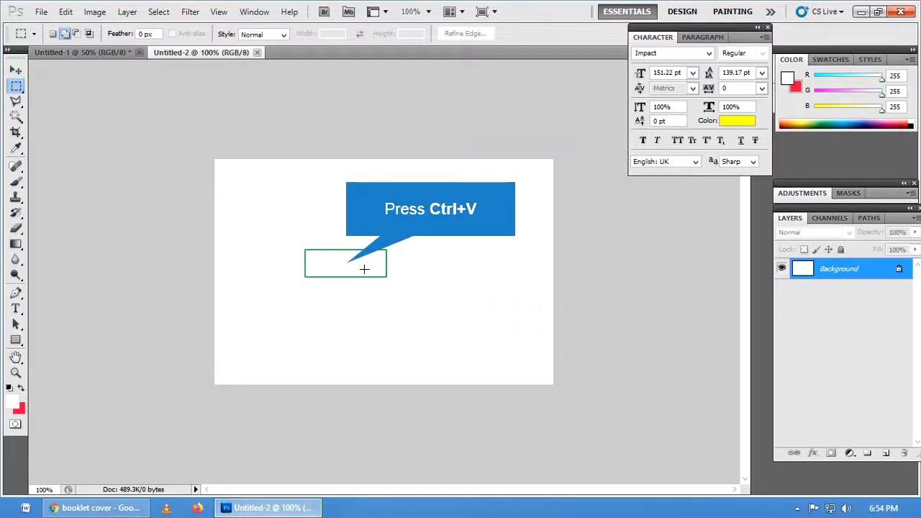
key(ctrl+v)
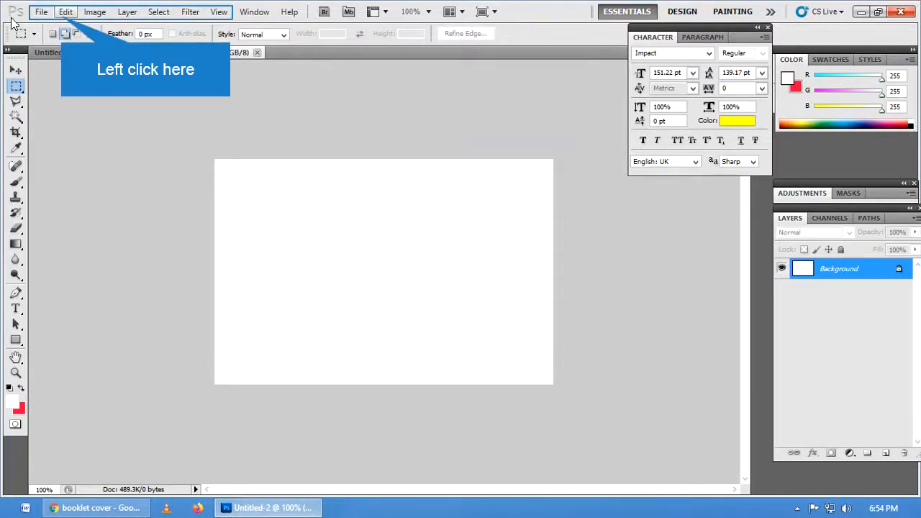
click(63, 12)
click(108, 120)
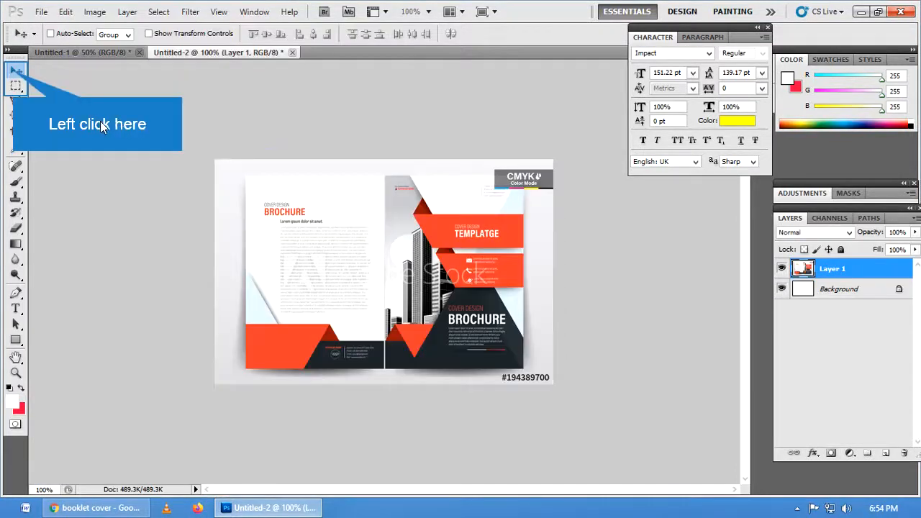
Try to crop the pasted image to the two brochure pages and undo the crop.
key(c)
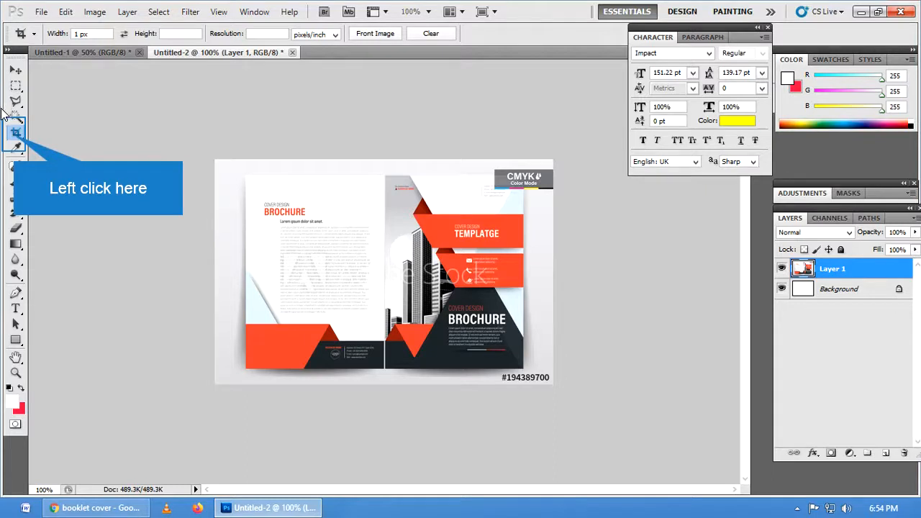
click(16, 129)
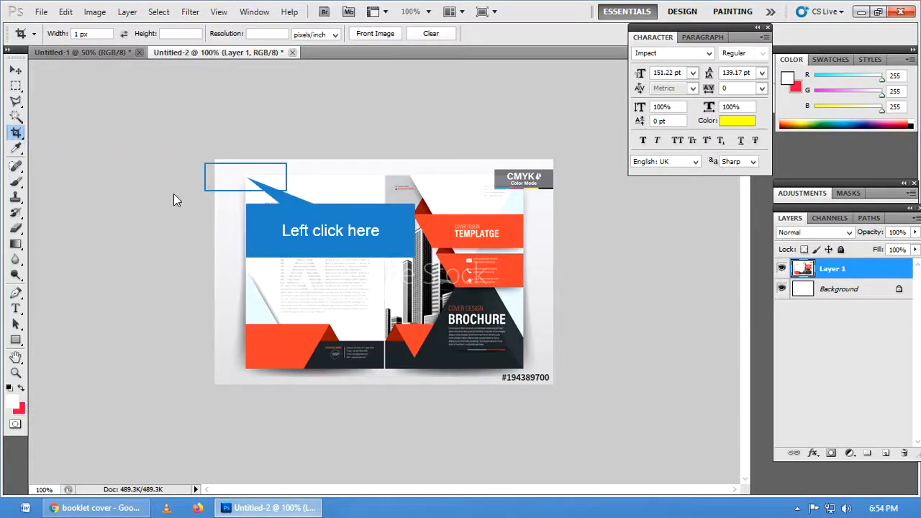
click(247, 178)
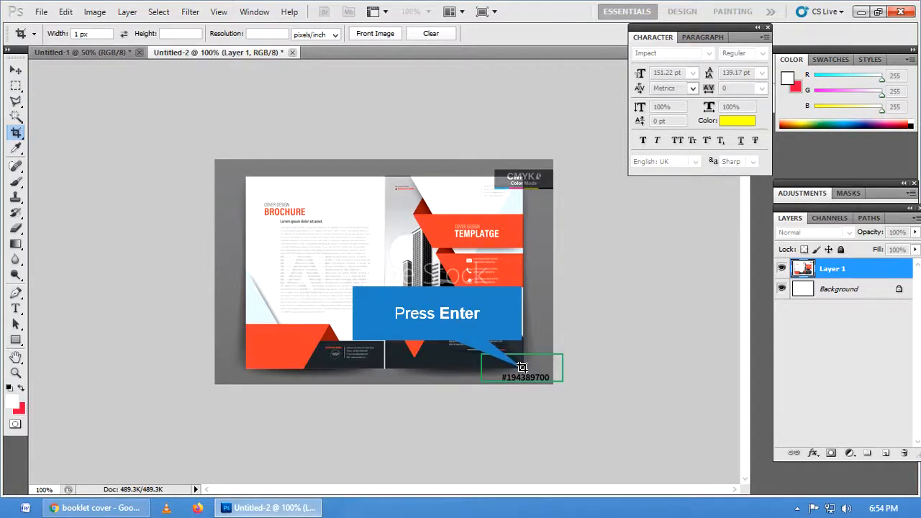
key(Return)
key(ctrl+minus)
key(ctrl+minus)
key(ctrl+plus)
key(ctrl+plus)
key(ctrl+plus)
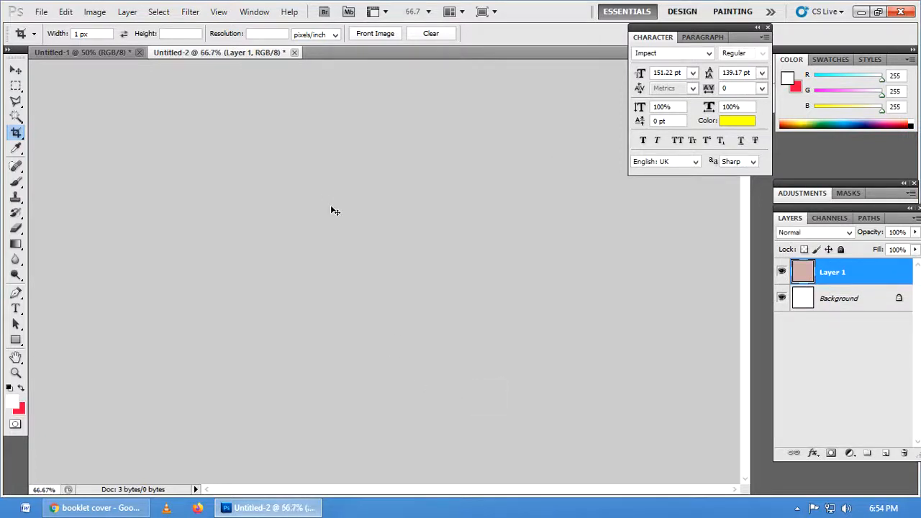
key(ctrl+z)
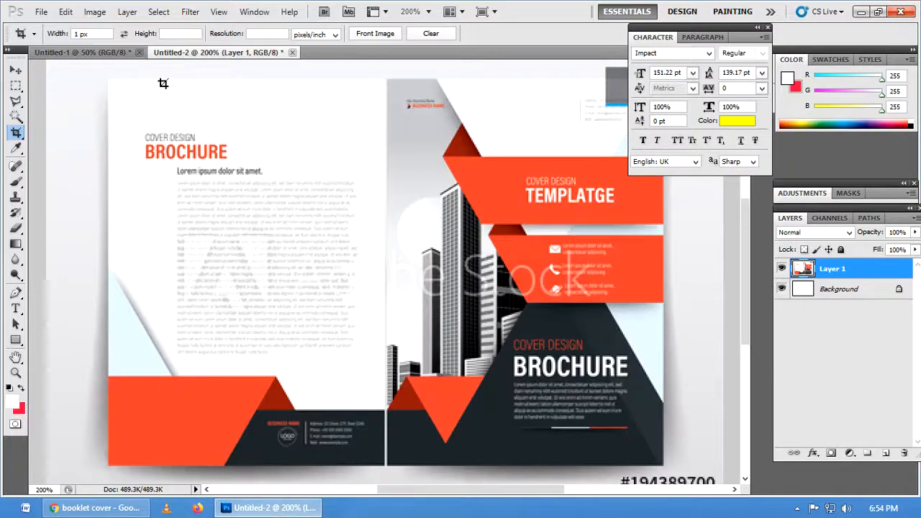
Try again to crop the image to the brochure spread, without the grey border around the pages.
key(ctrl+minus)
key(ctrl+minus)
key(ctrl+minus)
key(ctrl+plus)
key(ctrl+plus)
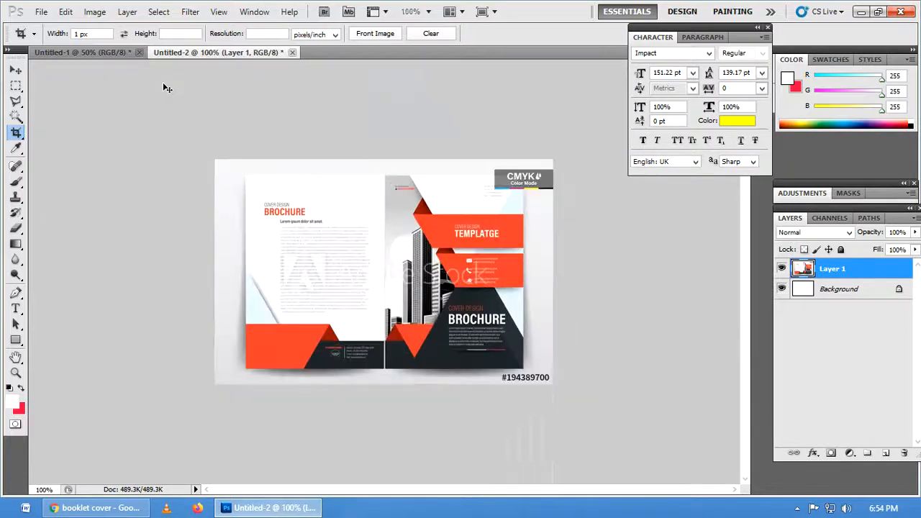
drag(249, 178, 522, 366)
drag(522, 366, 522, 365)
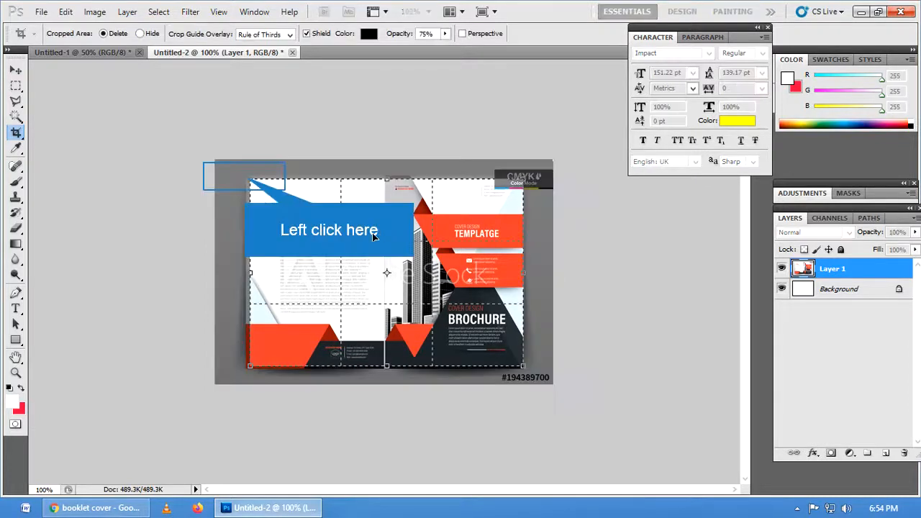
click(243, 176)
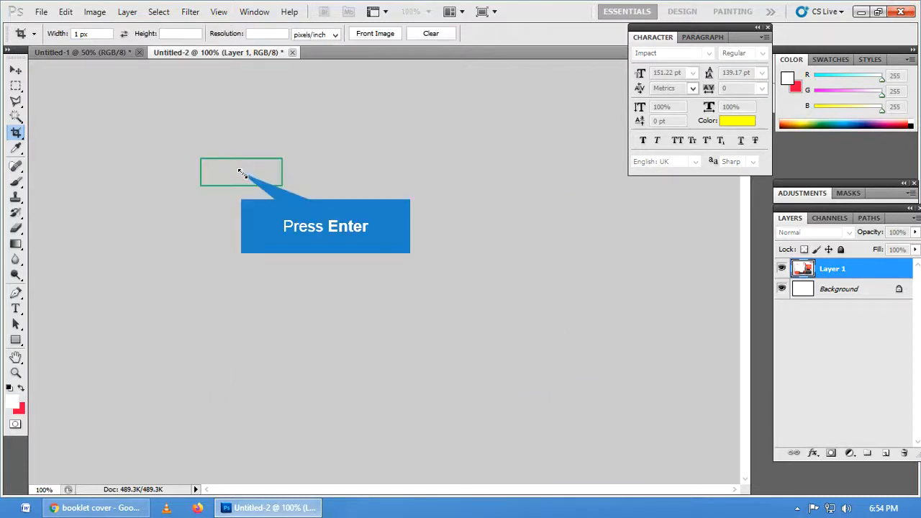
key(Return)
key(ctrl+minus)
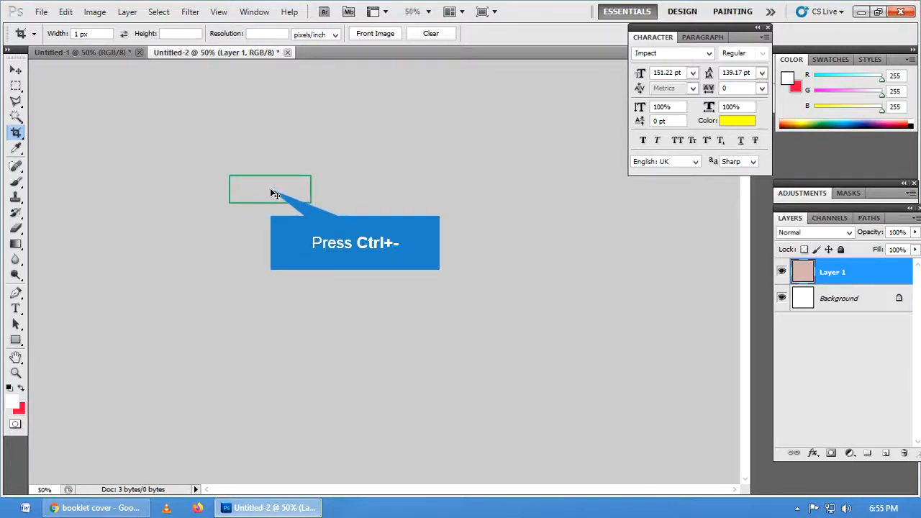
Close the cropped document without saving it and create a new blank document with the offered settings.
click(289, 55)
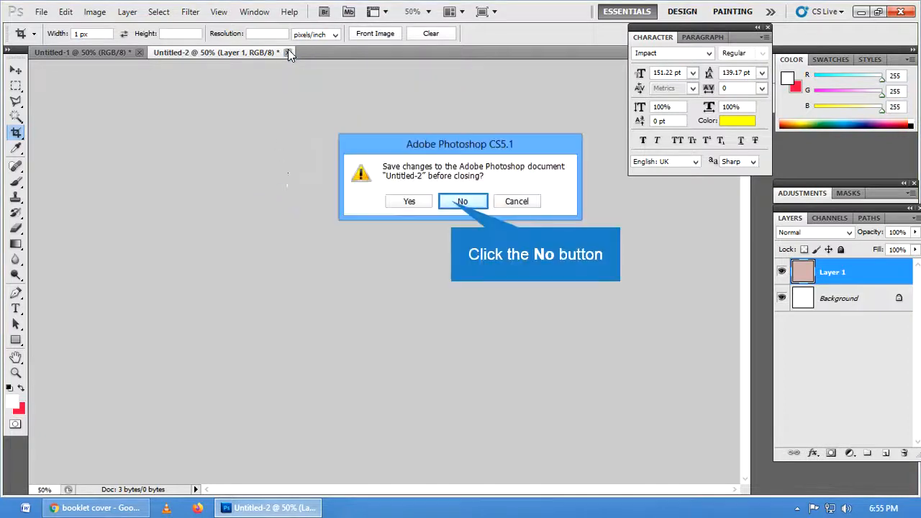
click(450, 199)
click(44, 13)
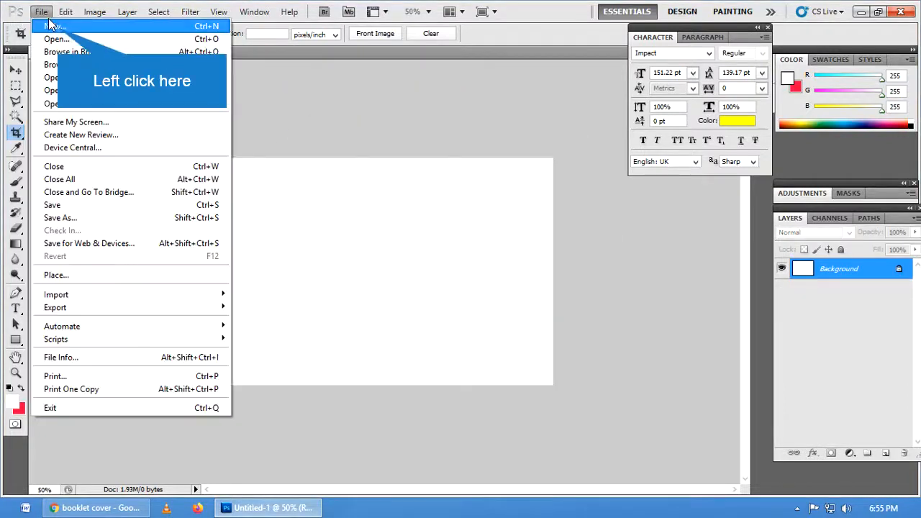
click(52, 24)
key(Return)
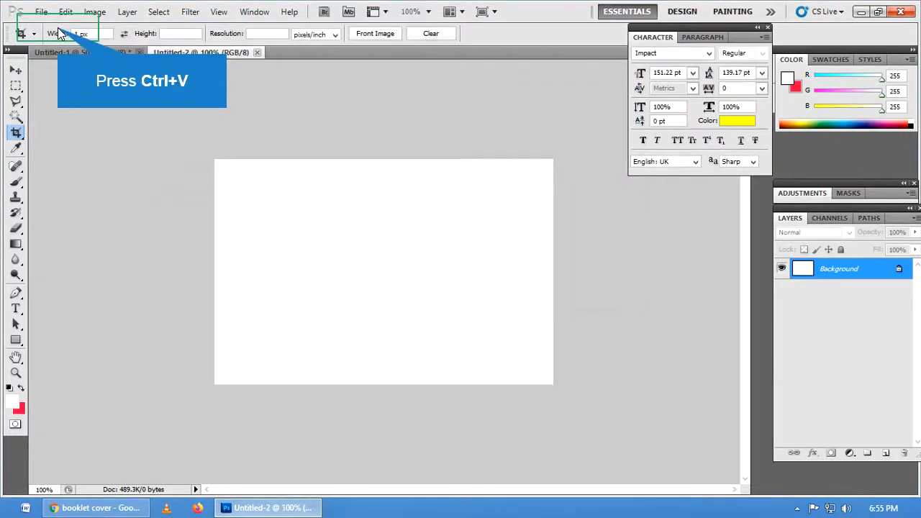
Try to paste the previously copied brochure image into the blank document.
key(ctrl+v)
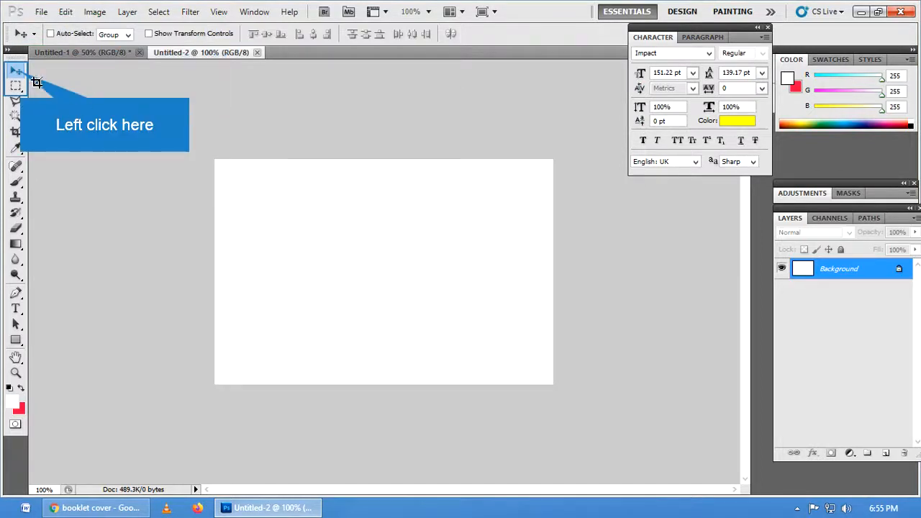
click(15, 70)
key(ctrl+v)
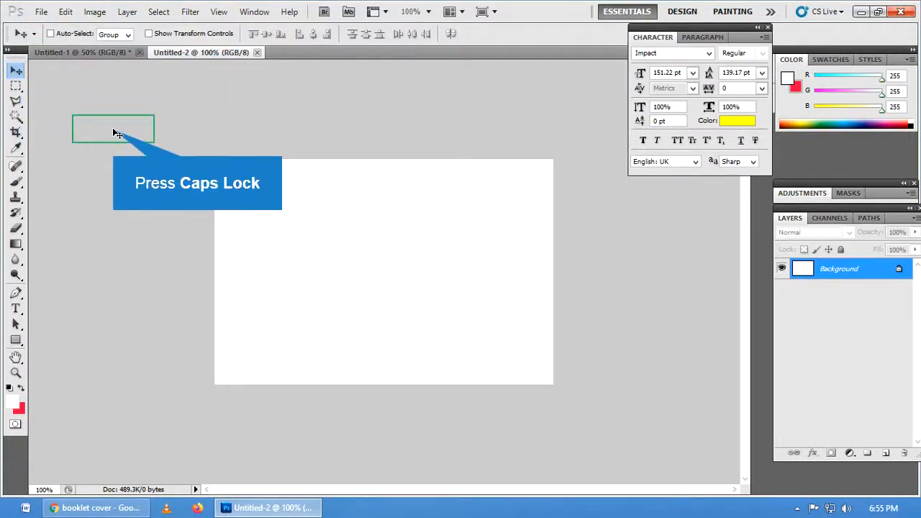
key(Caps_Lock)
Copy the brochure image from the browser once more and paste it into the blank Photoshop document.
click(101, 508)
right_click(372, 229)
click(427, 384)
click(259, 506)
click(66, 11)
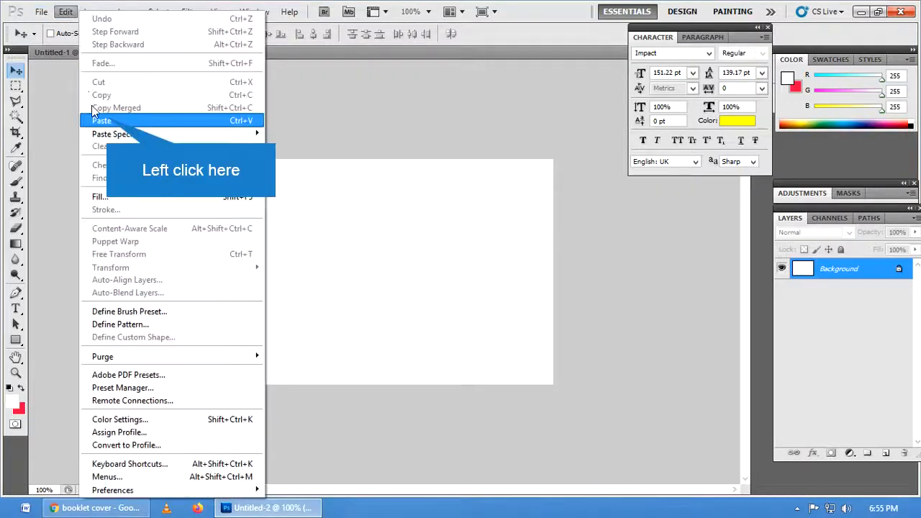
click(101, 118)
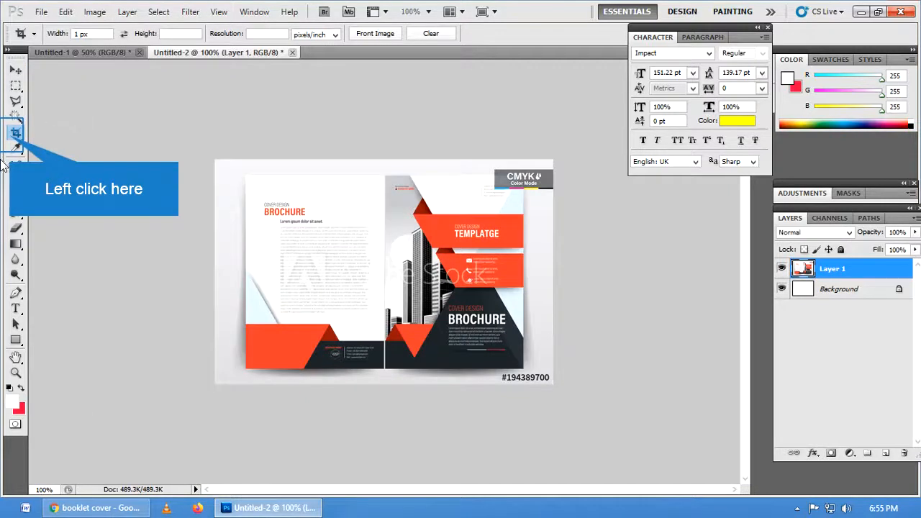
Clear the crop tool's fixed width and crop the image to the two brochure pages.
click(12, 140)
click(92, 34)
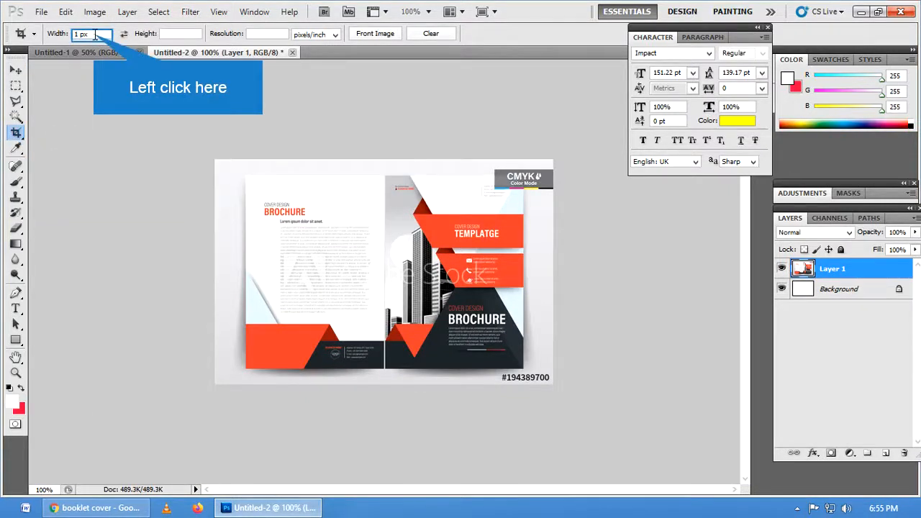
key(BackSpace)
click(244, 176)
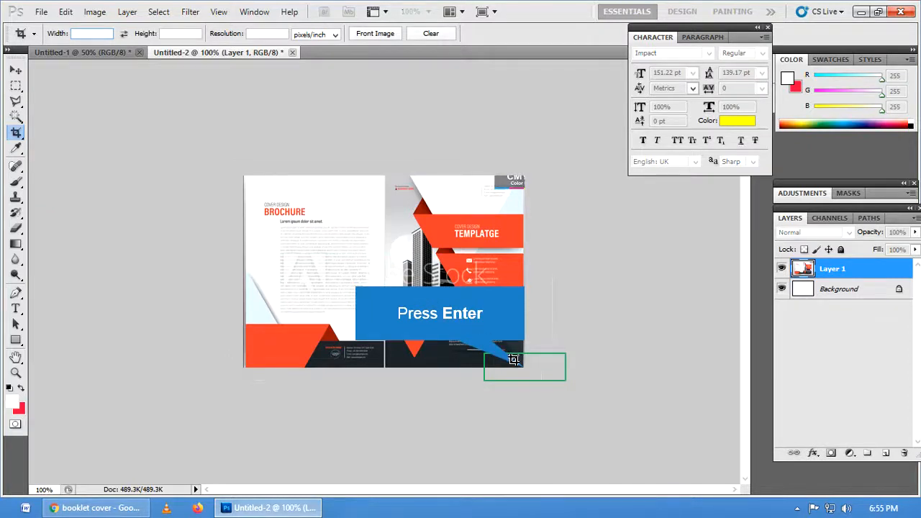
key(Return)
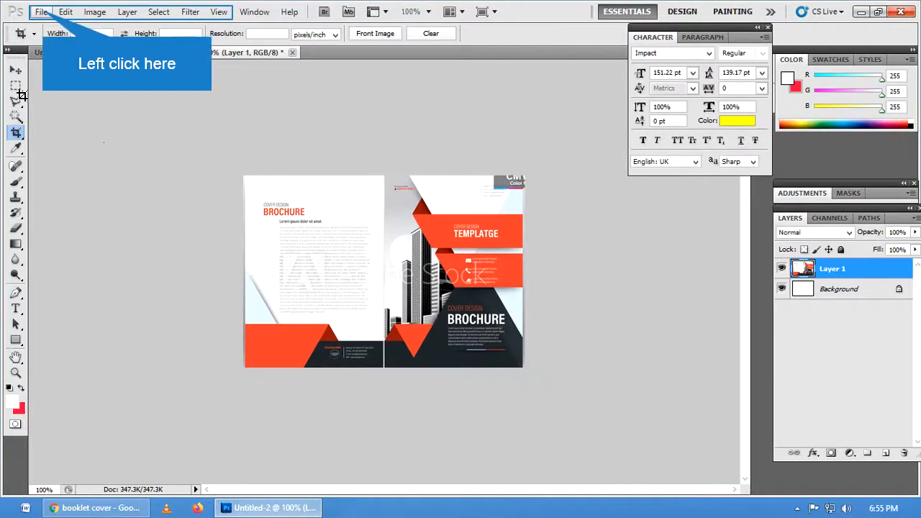
Start a new document measured in inches with a resolution of 300 pixels/inch.
click(41, 13)
click(52, 25)
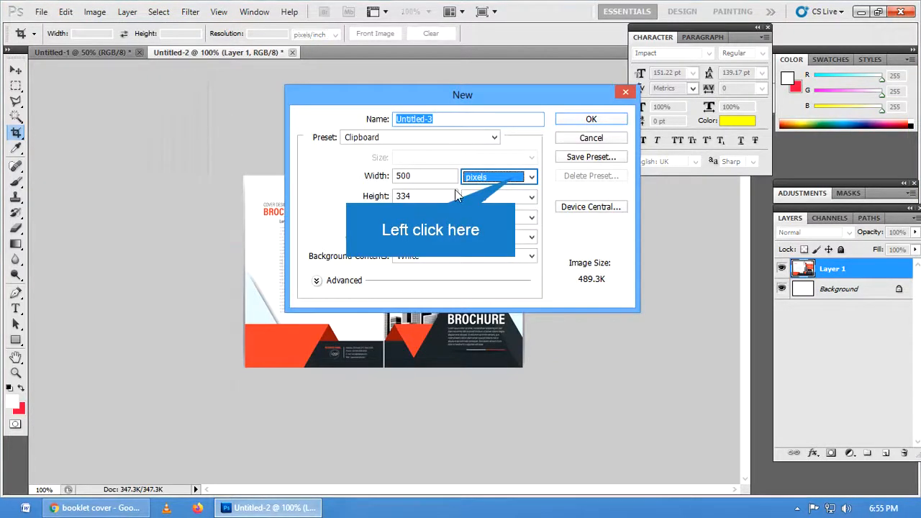
click(510, 178)
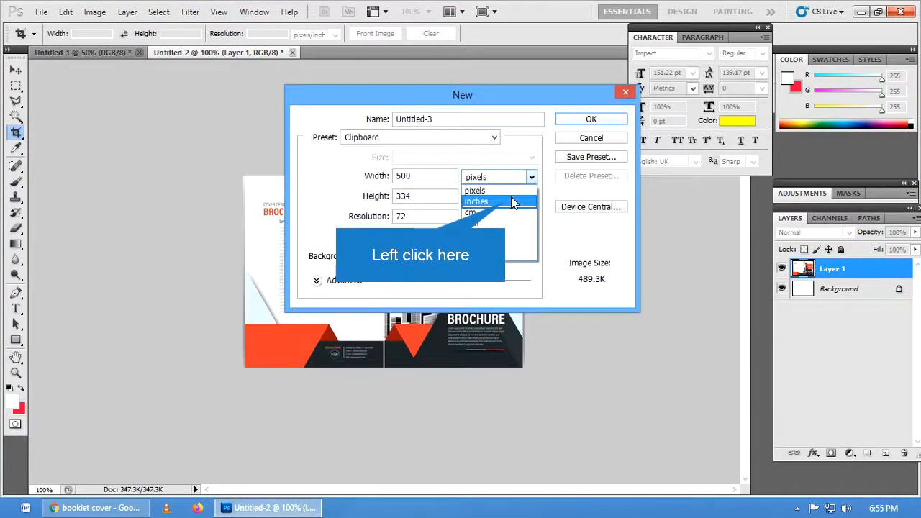
click(511, 196)
click(552, 259)
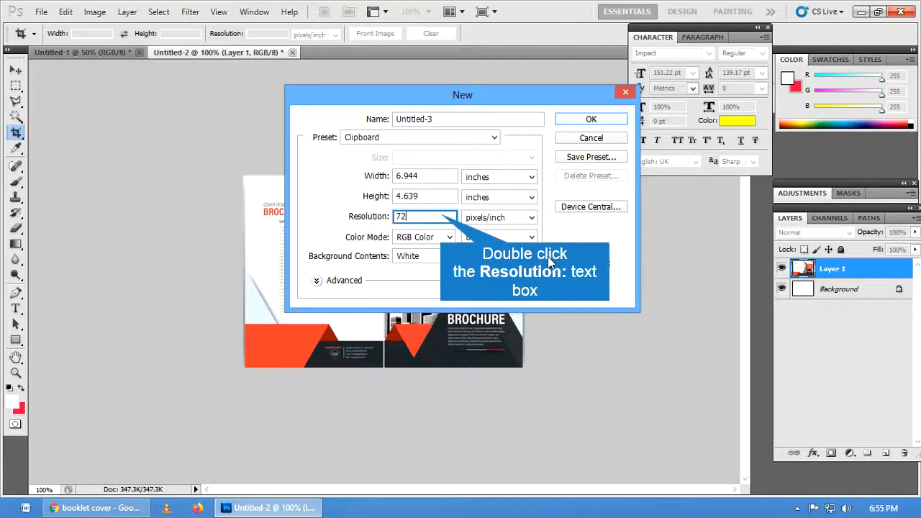
double_click(443, 217)
text(3-)
key(BackSpace)
text(00)
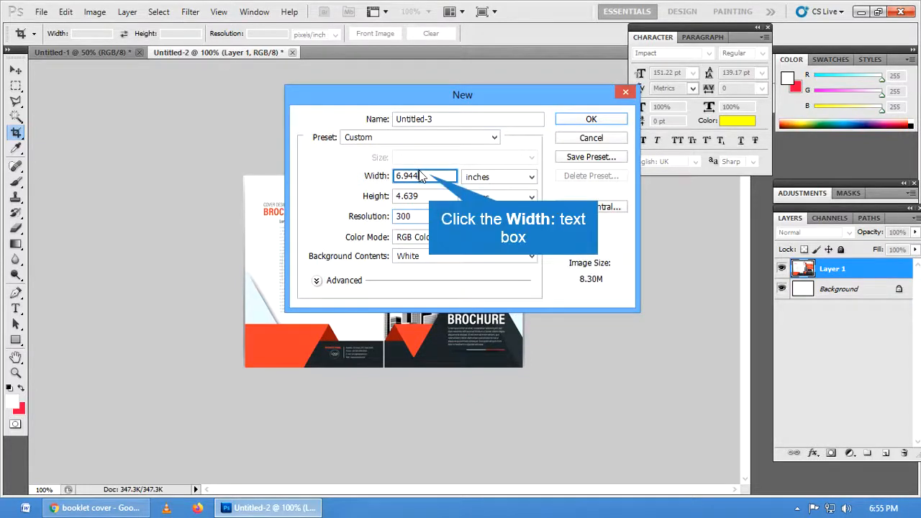
Set the new document's width to 11 inches and its height to 8.5 inches.
click(430, 178)
text(11)
click(427, 197)
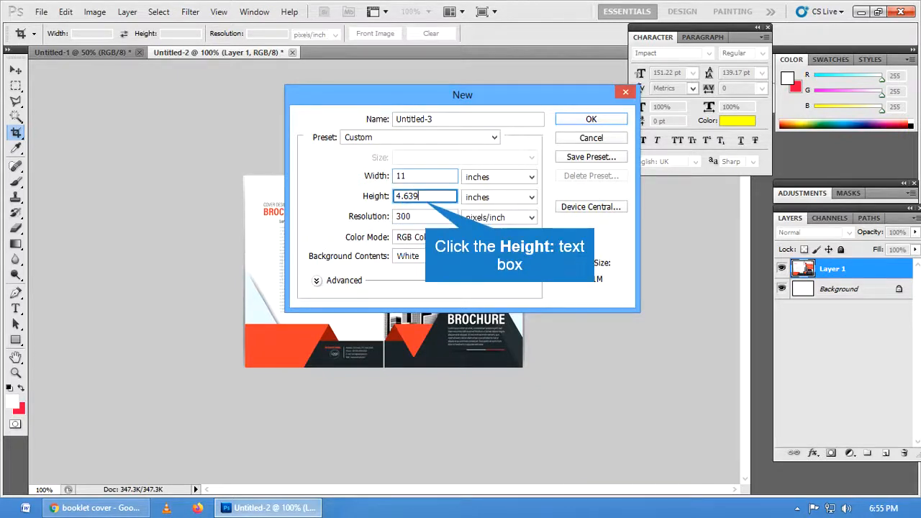
click(426, 201)
text(8.5)
click(424, 176)
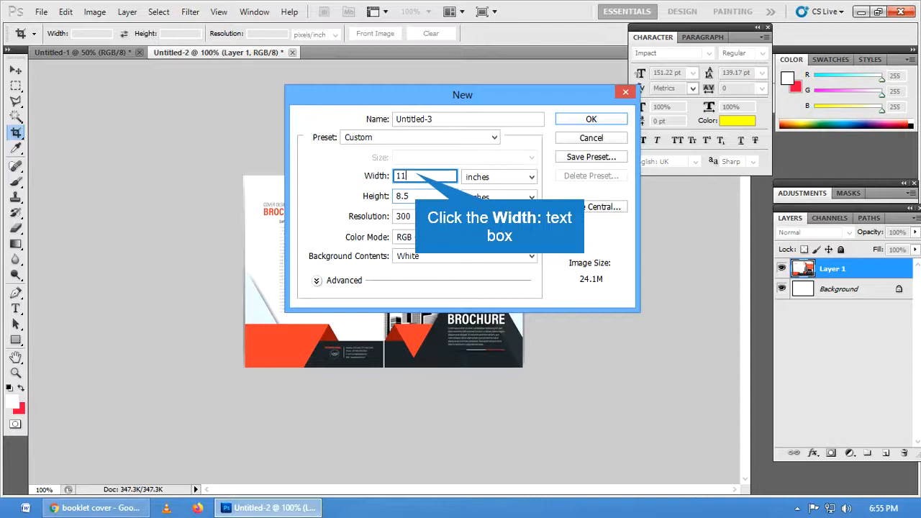
click(416, 174)
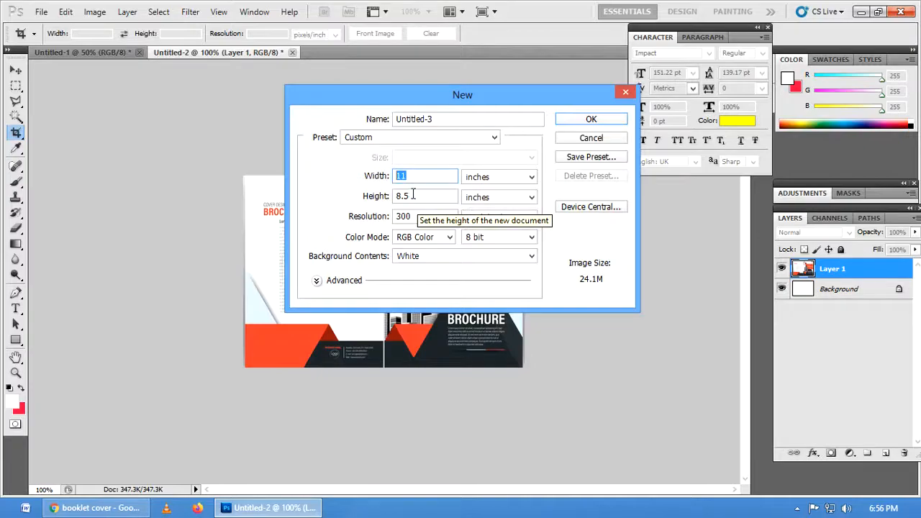
Switch to the browser and search the web for "a3 size in inches" in a new tab.
click(101, 507)
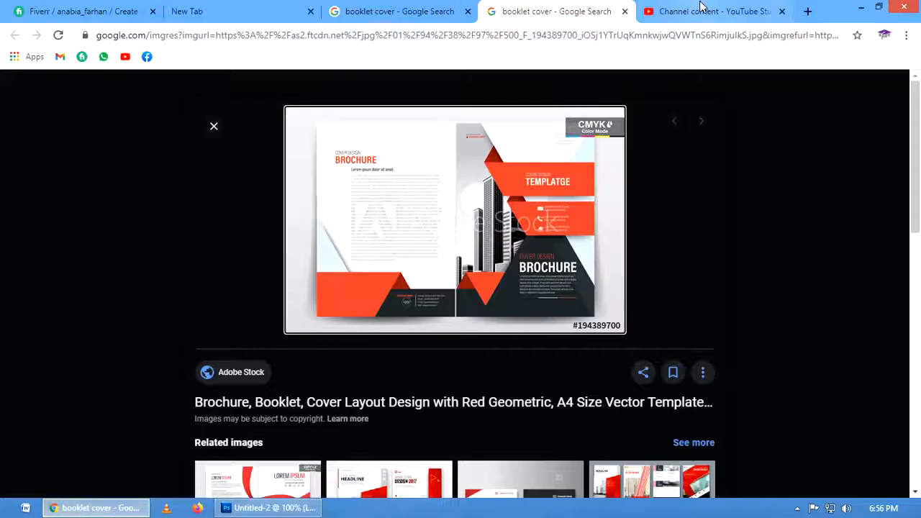
click(806, 10)
text(A3)
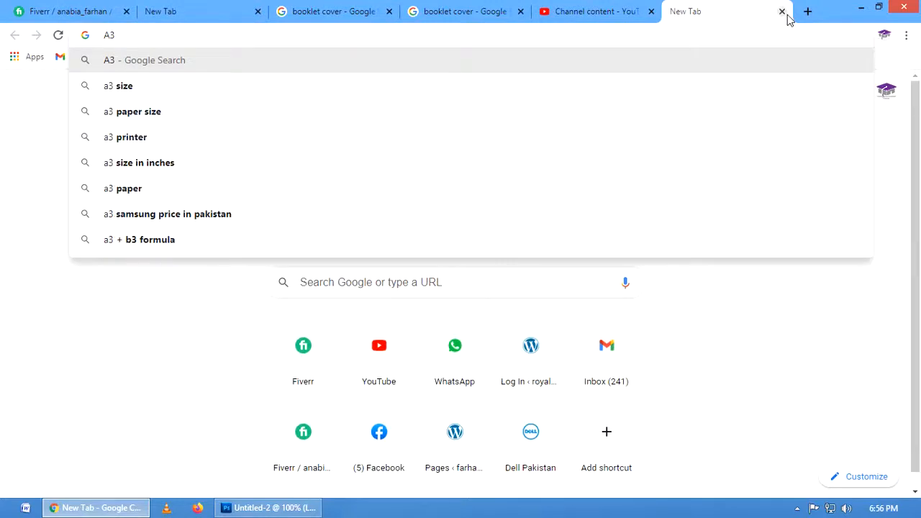
key(Down)
text(in)
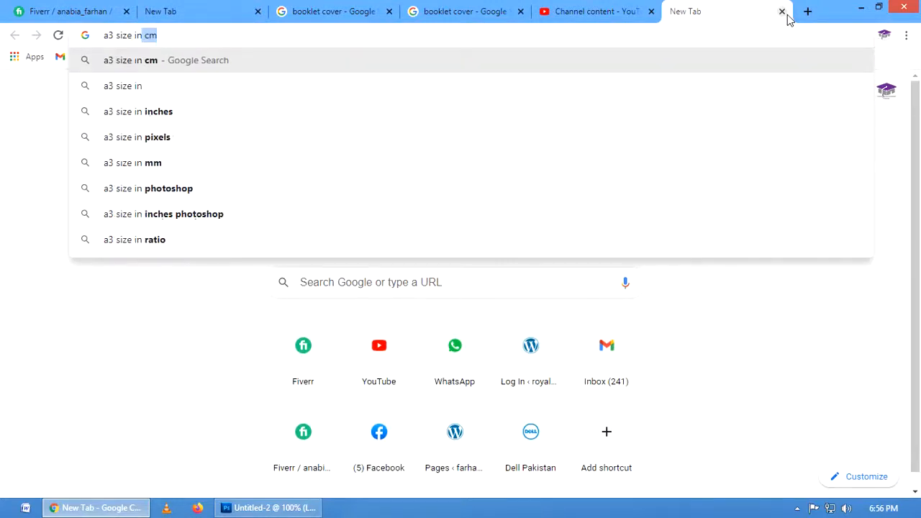
key(Down)
key(Down)
key(Return)
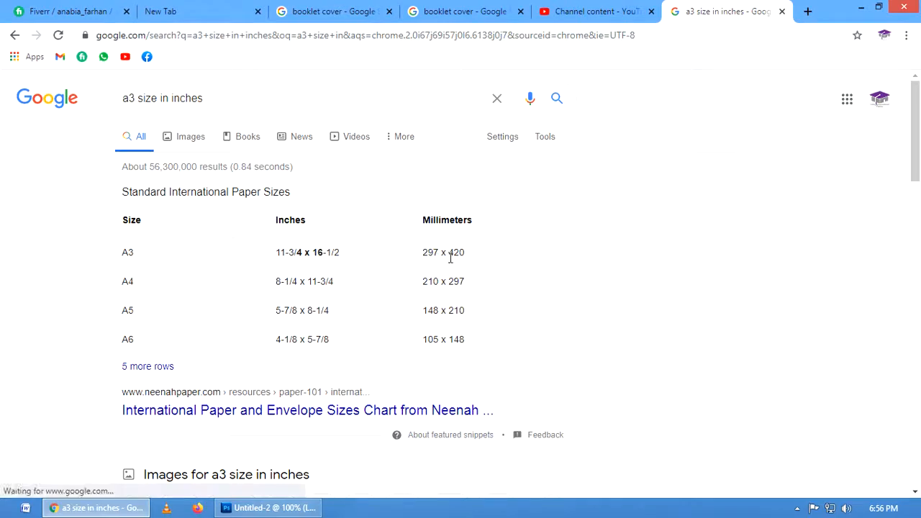
Return to Photoshop and create the new document with the entered settings.
click(90, 508)
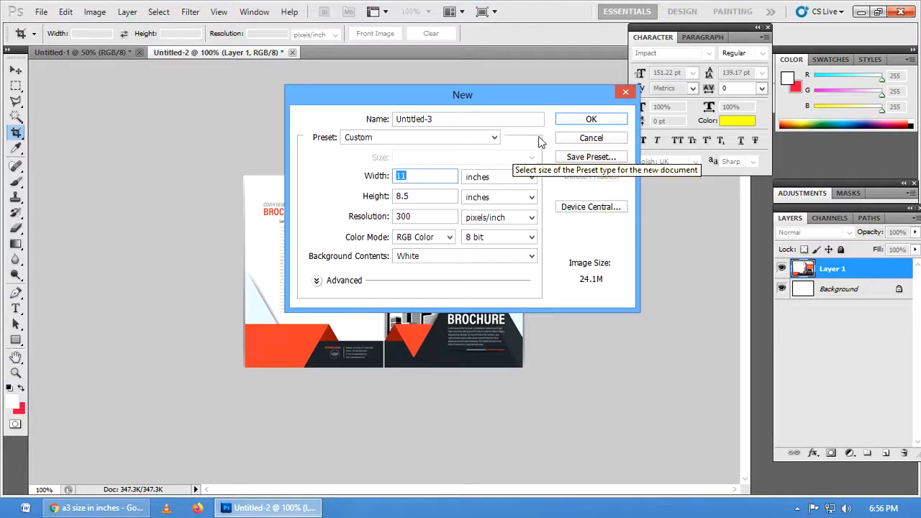
click(592, 119)
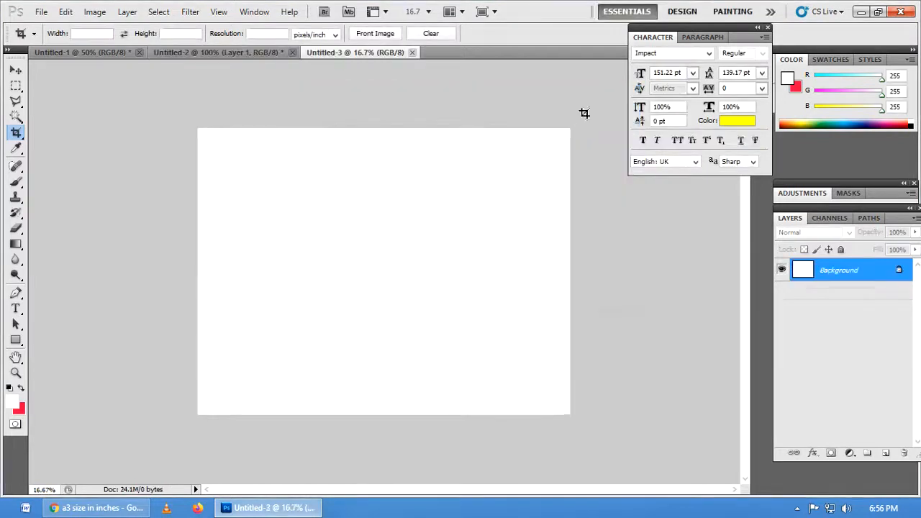
click(226, 56)
click(369, 52)
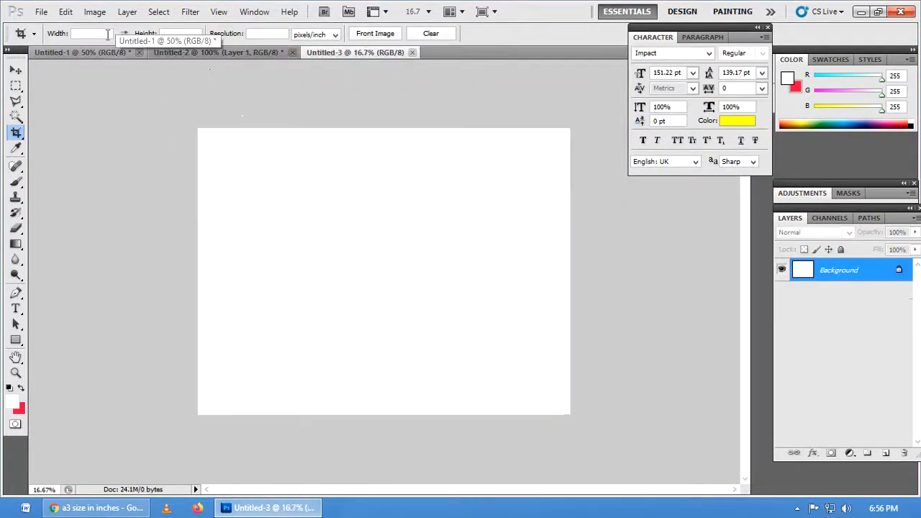
Check the new document's width and height in inches in the Image Size settings, without changing the image.
click(94, 12)
click(137, 110)
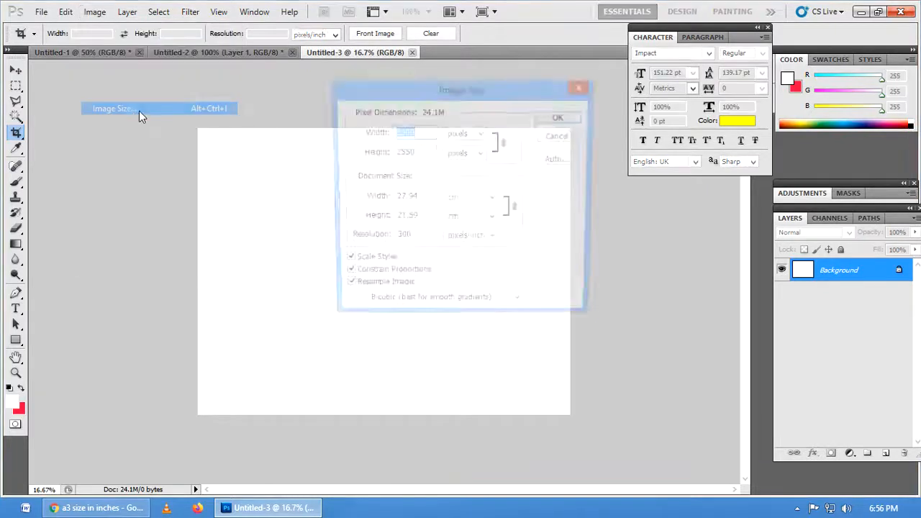
click(471, 198)
click(458, 223)
click(471, 219)
click(415, 206)
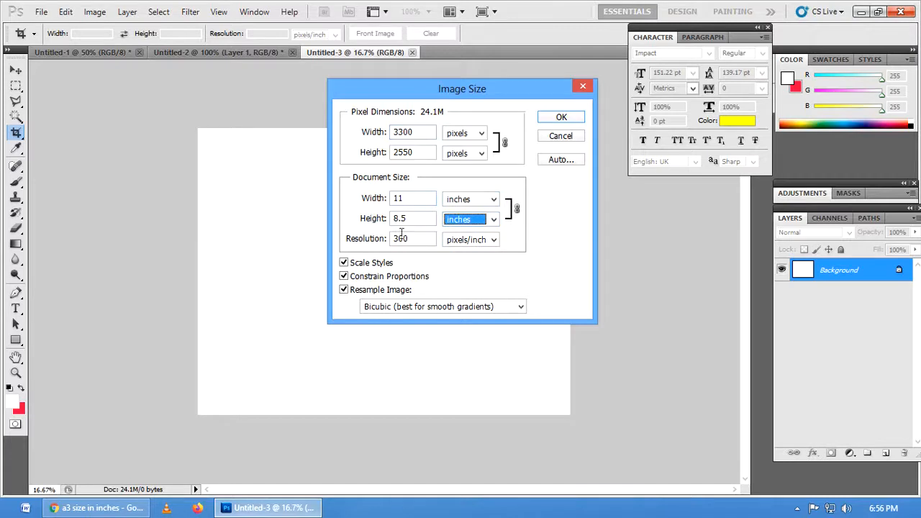
click(561, 136)
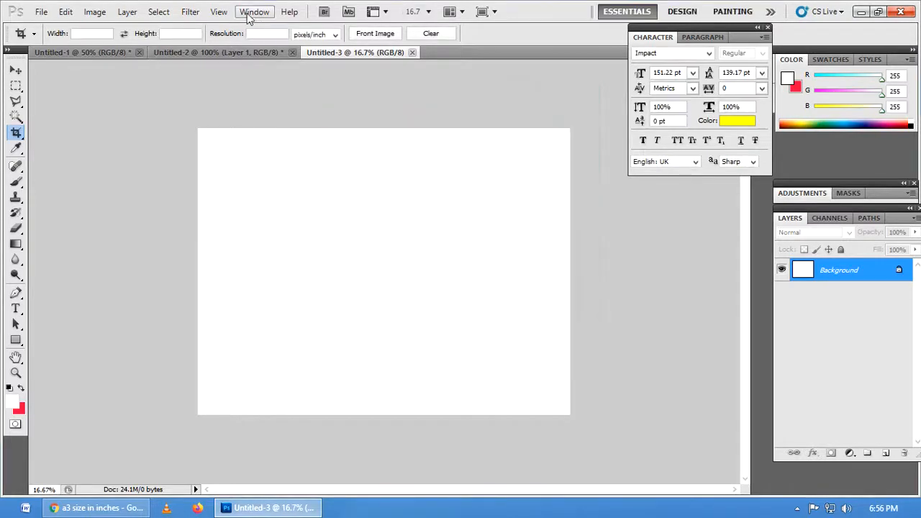
Try to add a vertical guide to the blank document and undo it.
click(219, 12)
click(278, 303)
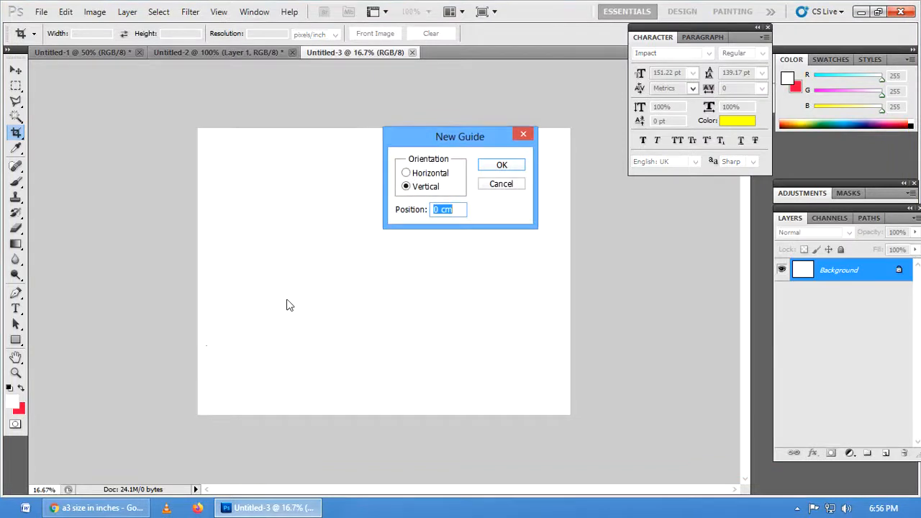
text(5.)
key(Return)
key(ctrl+z)
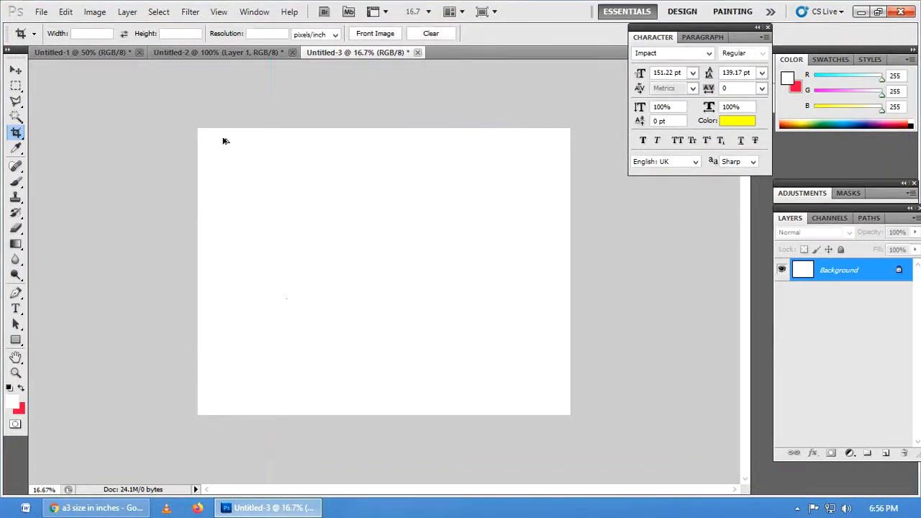
Add a vertical guide at 5.5 in on the blank document.
click(217, 11)
click(266, 304)
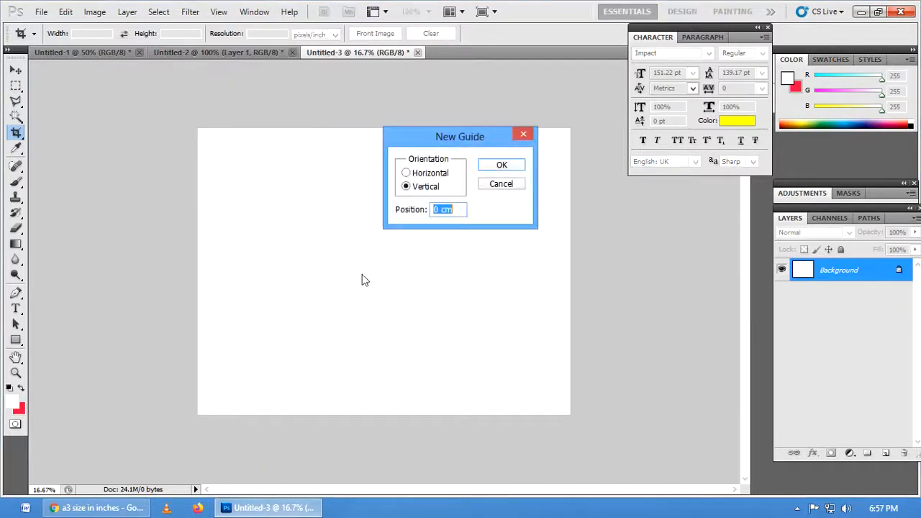
text(5.5in)
key(Return)
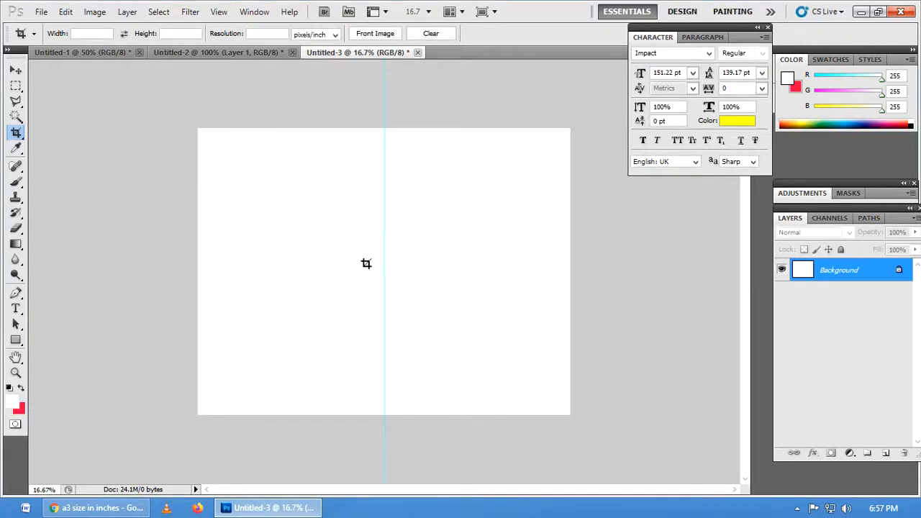
Copy the cropped brochure spread from the Untitled-2 document into the Untitled-3 document with the Move tool.
click(223, 55)
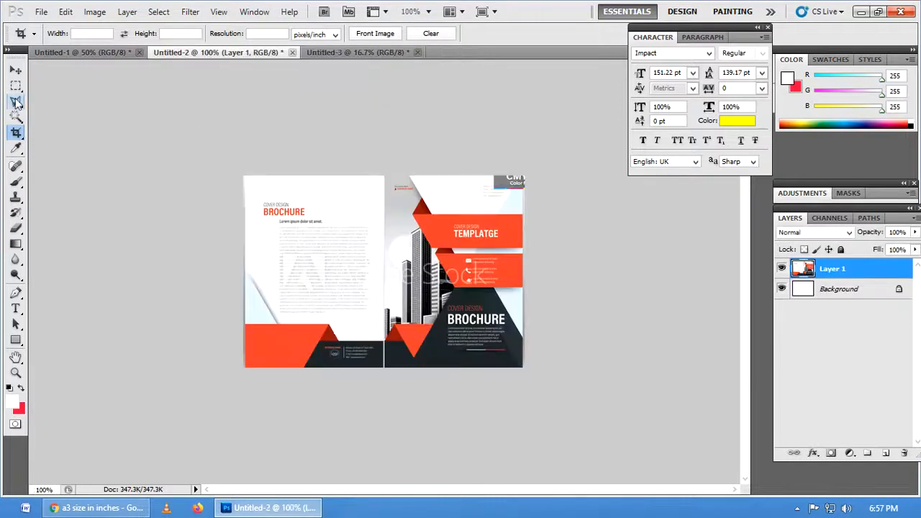
click(15, 69)
drag(257, 231, 568, 395)
Try enlarging the brochure spread to fill the whole page with Free Transform, and undo the transform.
key(ctrl+t)
drag(453, 386, 454, 416)
key(Return)
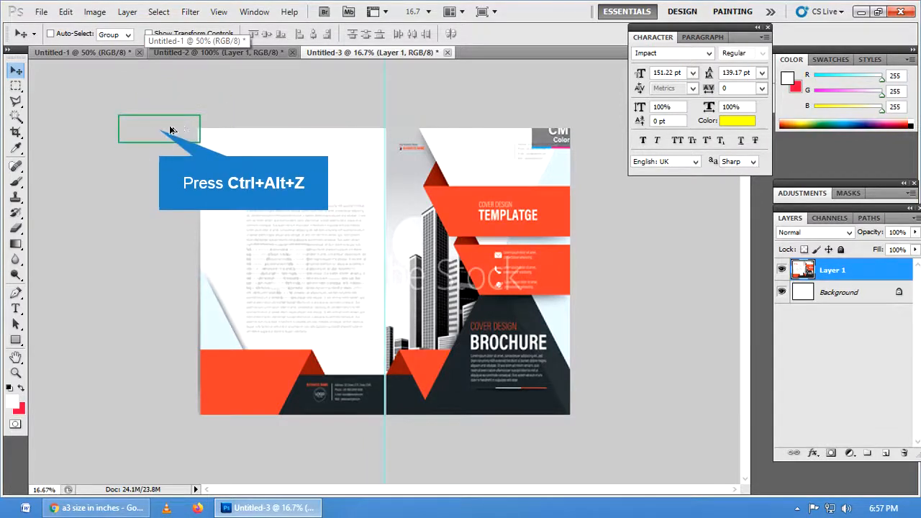
key(ctrl+alt+z)
click(66, 12)
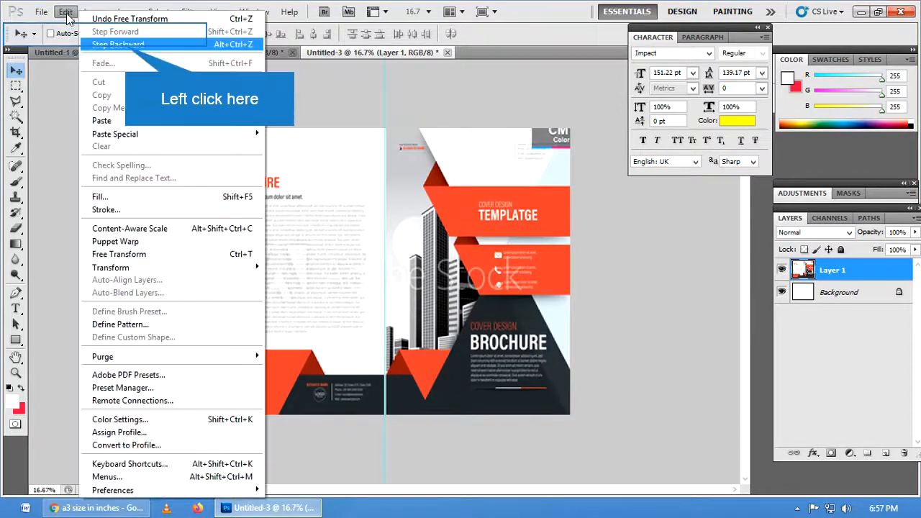
click(125, 45)
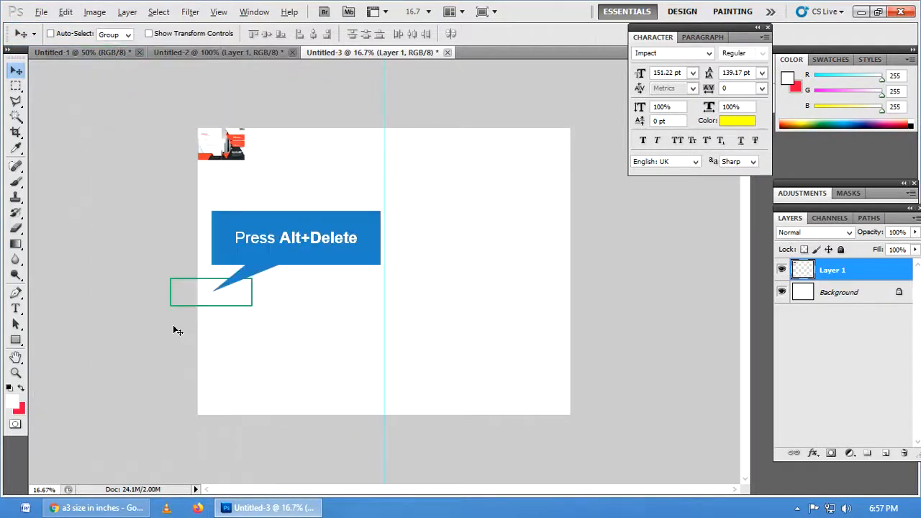
Try filling the brochure spread's layer with the foreground colour and the red background colour.
key(alt+Delete)
key(ctrl+Delete)
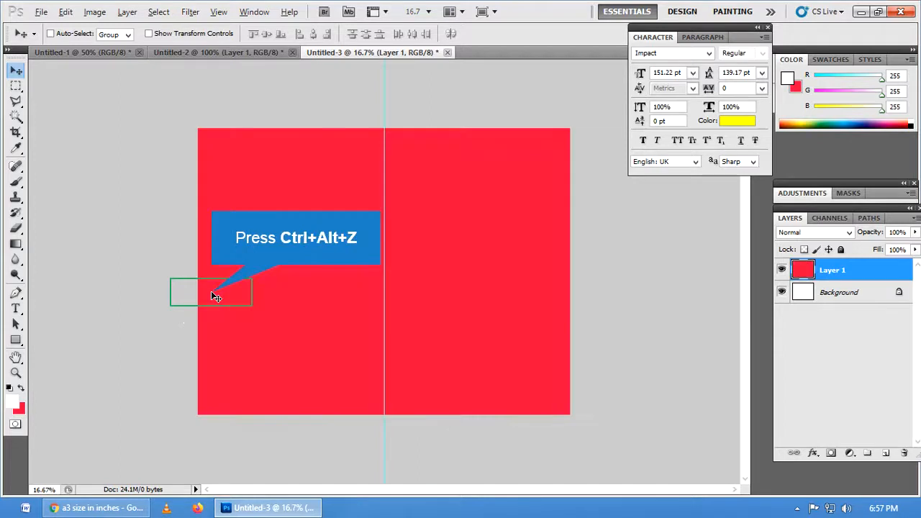
key(alt)
key(z)
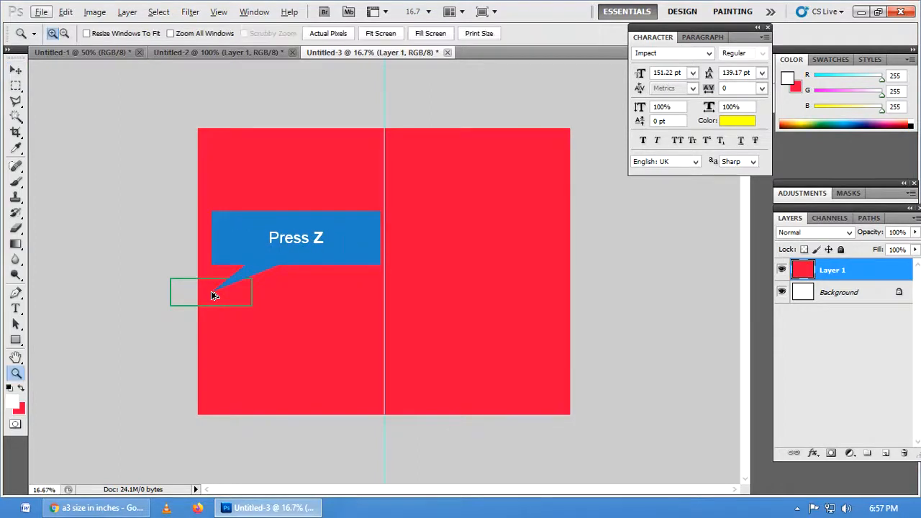
Step back through the history until the fills and the copied brochure spread layer are removed from the document.
click(66, 13)
click(108, 45)
click(66, 12)
click(92, 43)
click(66, 12)
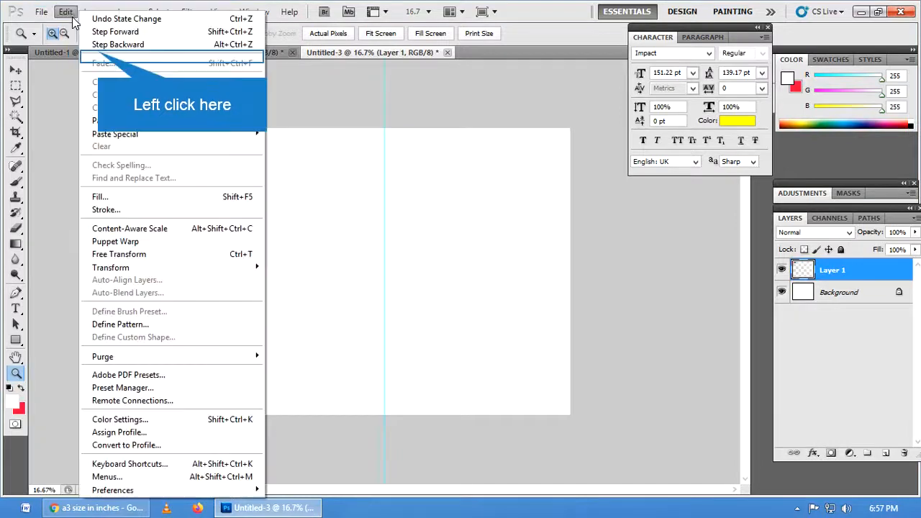
click(94, 44)
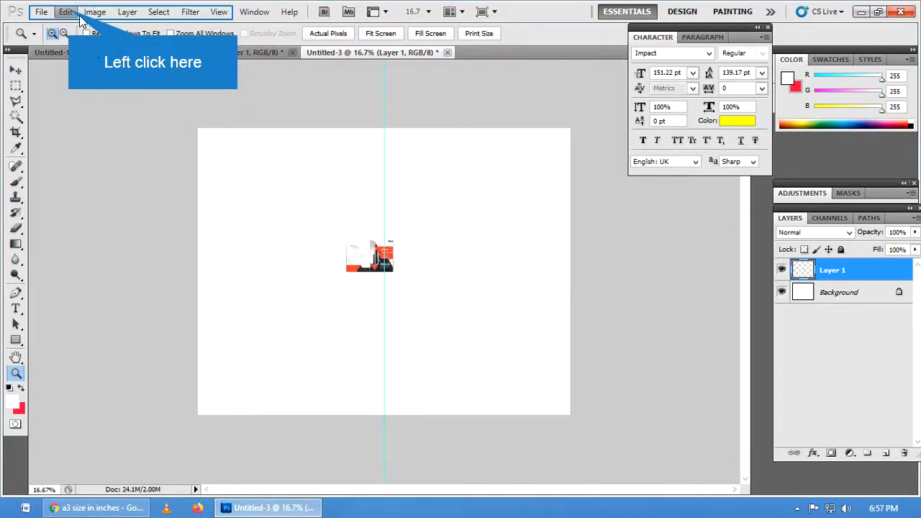
click(71, 13)
click(115, 43)
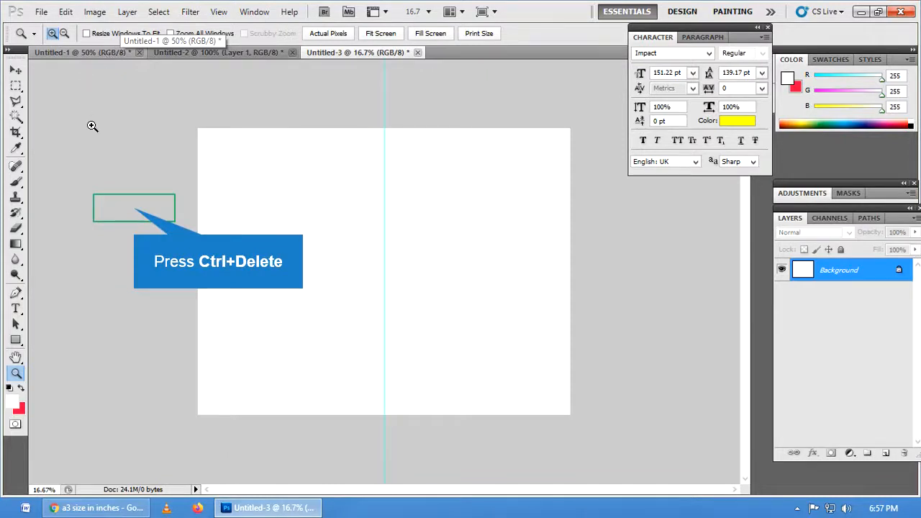
Try filling the Background layer with the red background colour, and undo the fill.
key(ctrl+Delete)
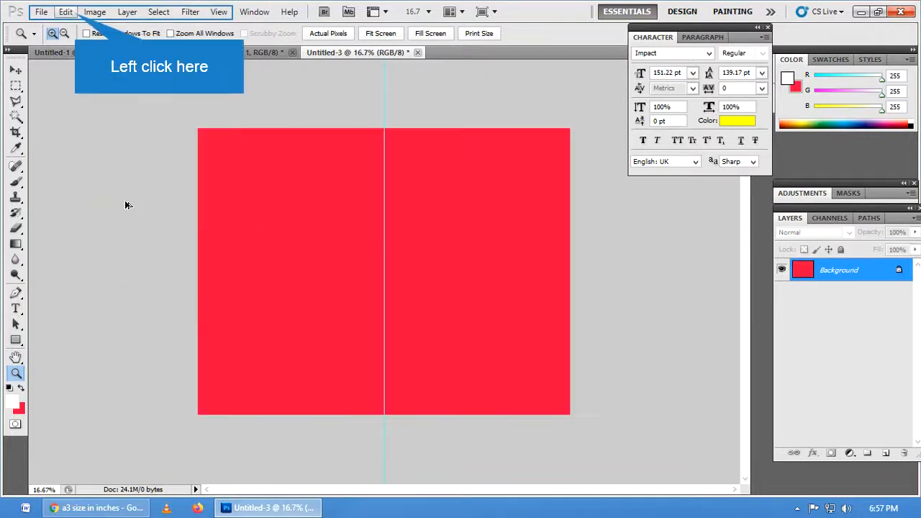
click(66, 12)
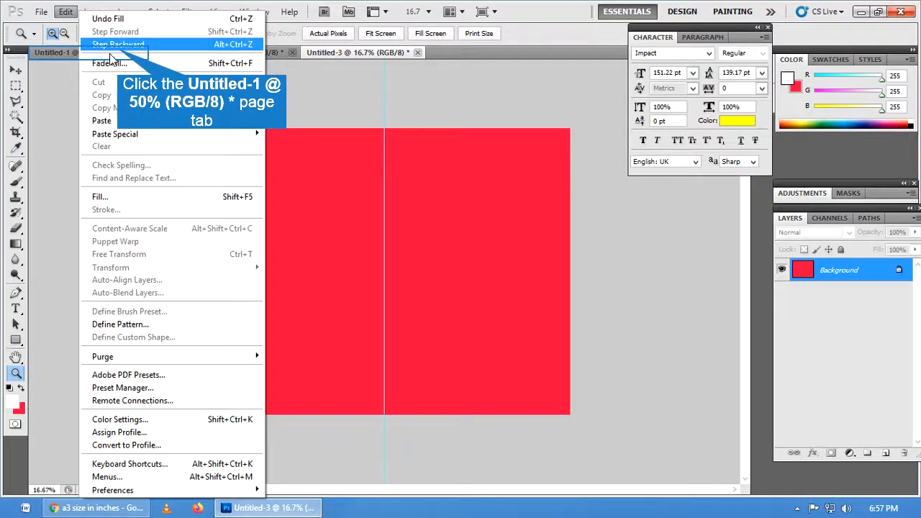
click(88, 40)
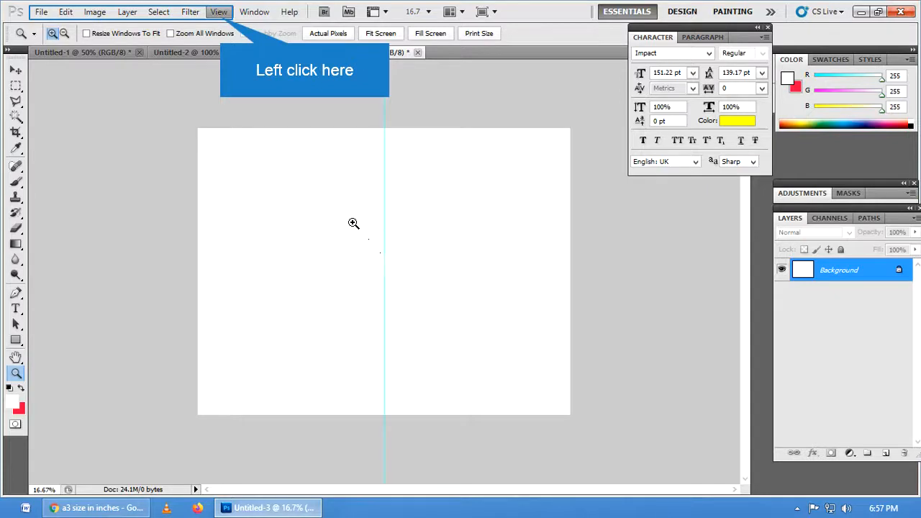
Add a vertical guide and a horizontal guide at position 0, along the page's left and top edges.
click(220, 14)
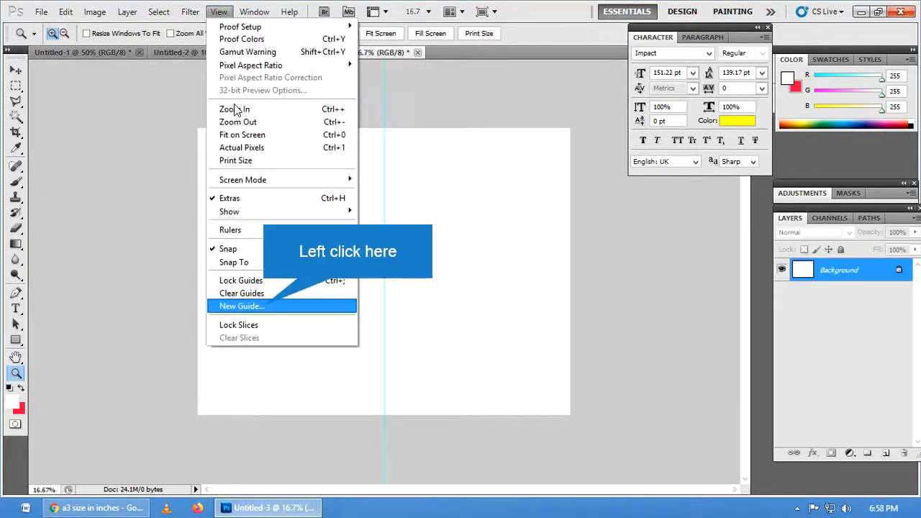
click(263, 306)
key(Return)
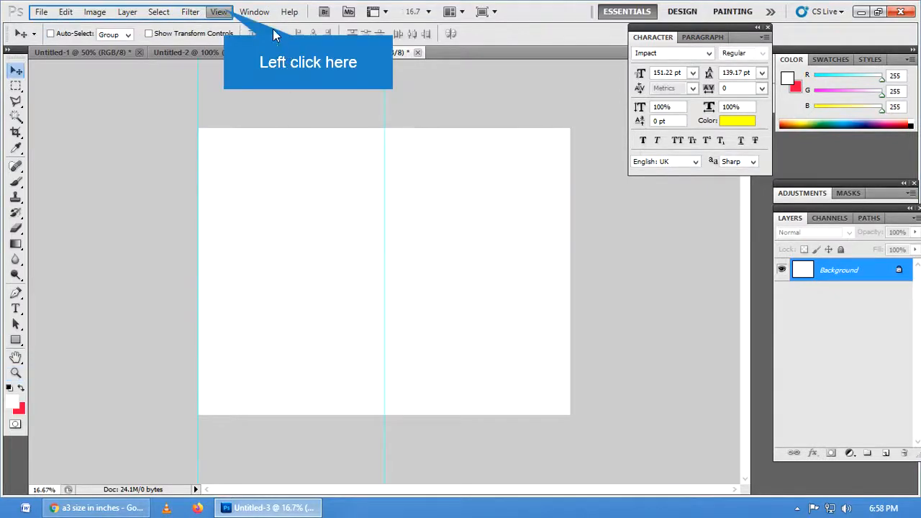
click(219, 12)
click(280, 306)
click(424, 173)
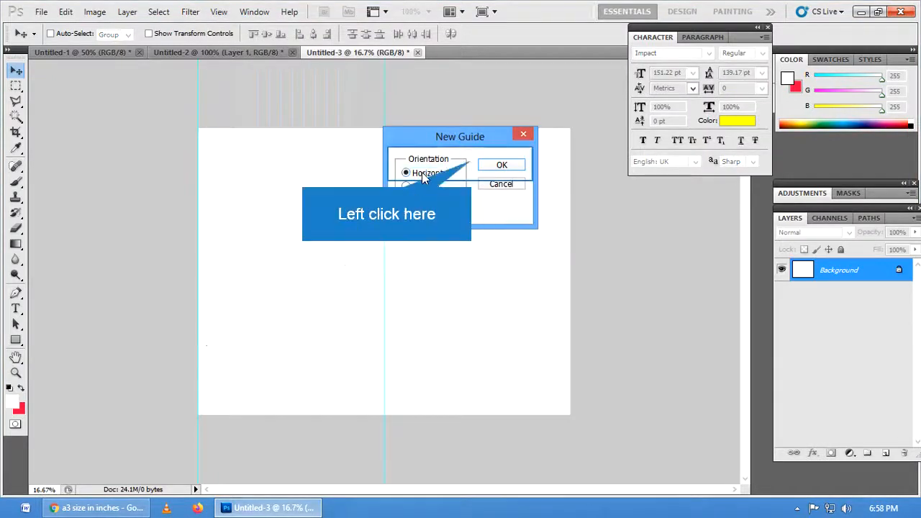
click(497, 164)
Add a vertical guide at 11 in along the page's right edge.
click(219, 13)
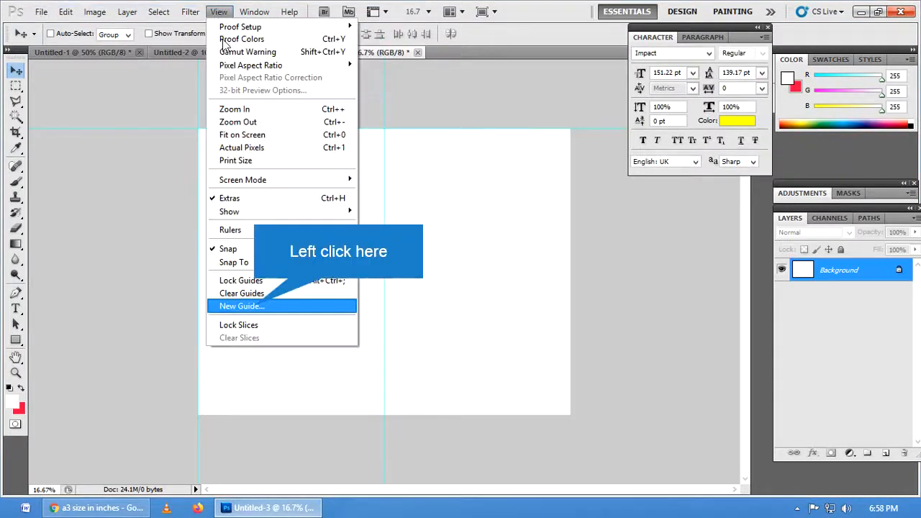
click(256, 308)
text(1)
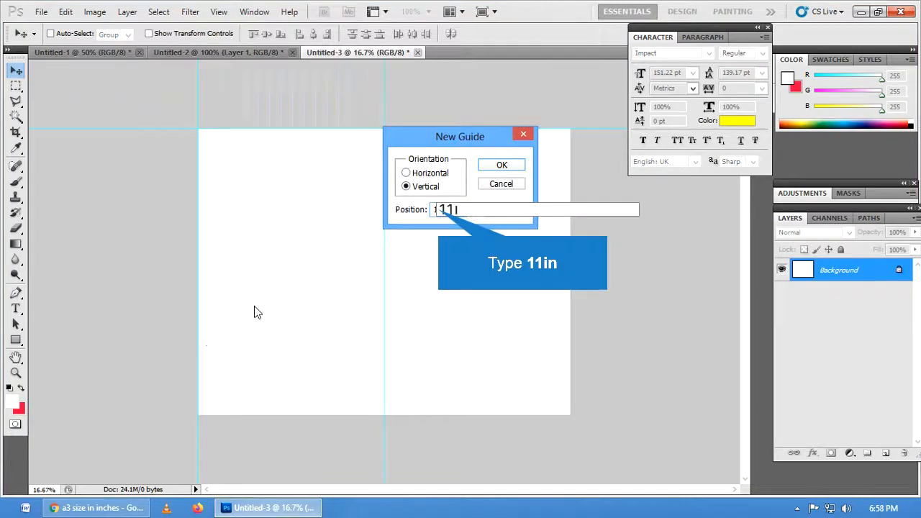
text(1in)
key(Return)
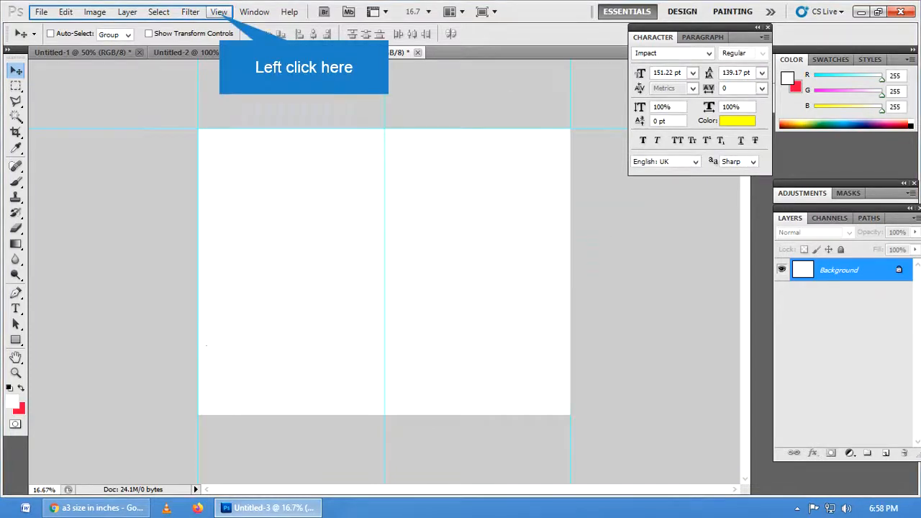
Try adding a horizontal guide at 8.5 without the inch unit, and undo it.
click(219, 12)
click(277, 308)
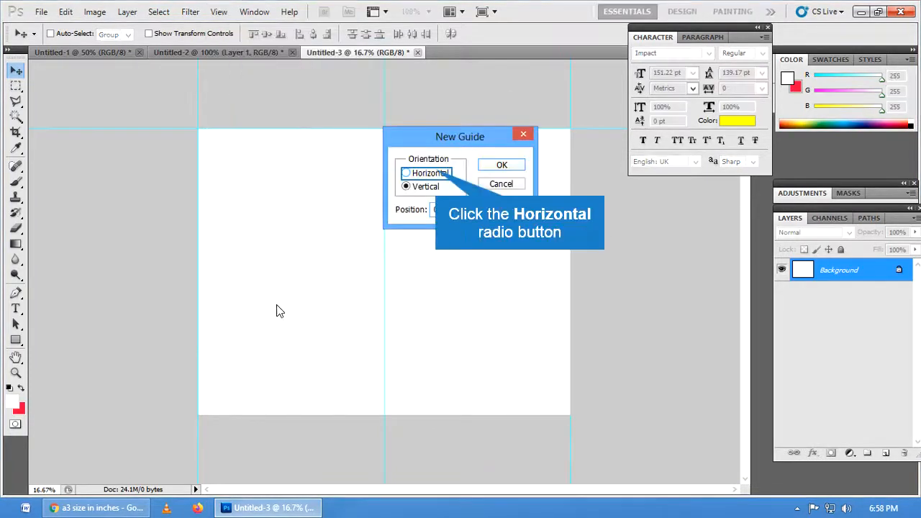
click(436, 174)
click(464, 210)
text(8)
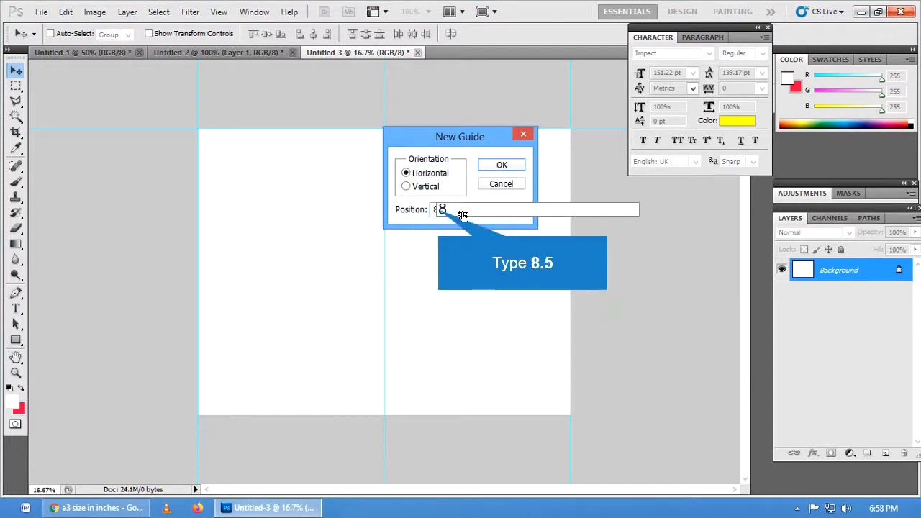
text(.5)
key(Return)
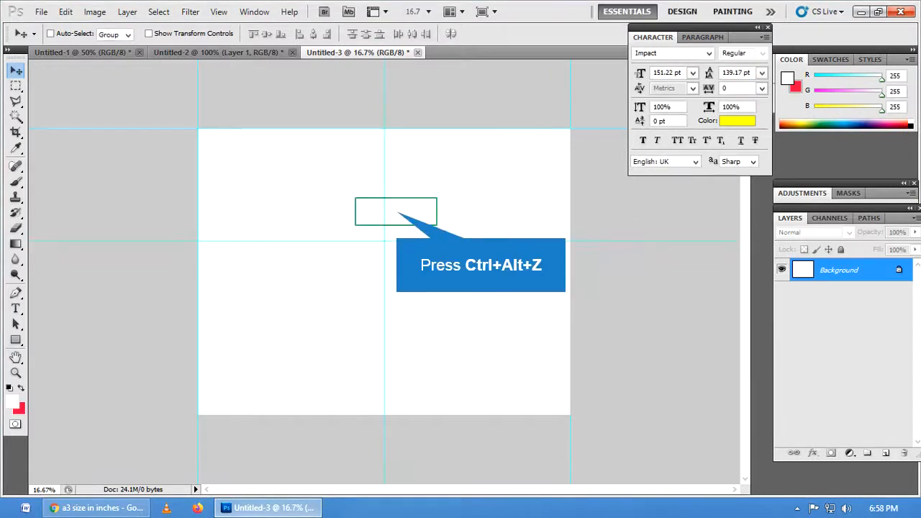
click(63, 12)
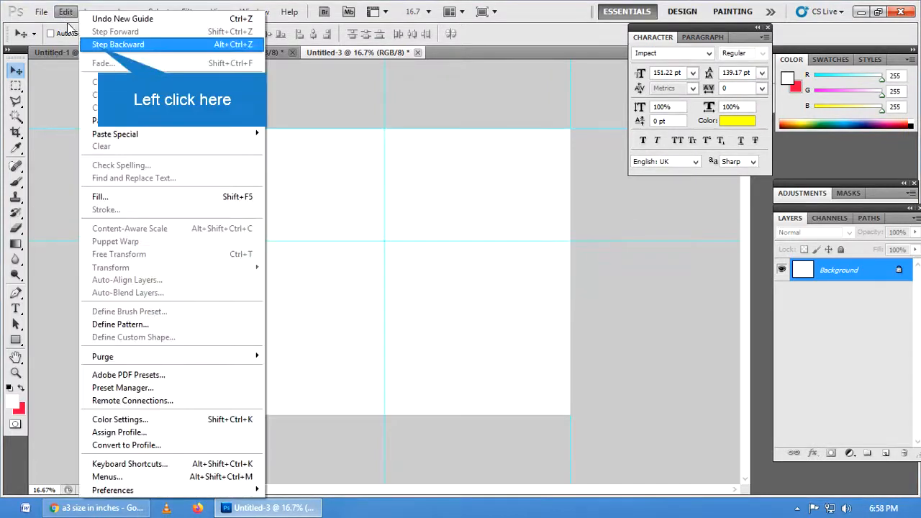
click(97, 40)
Add a horizontal guide at 8.5 in along the page's bottom edge.
click(218, 12)
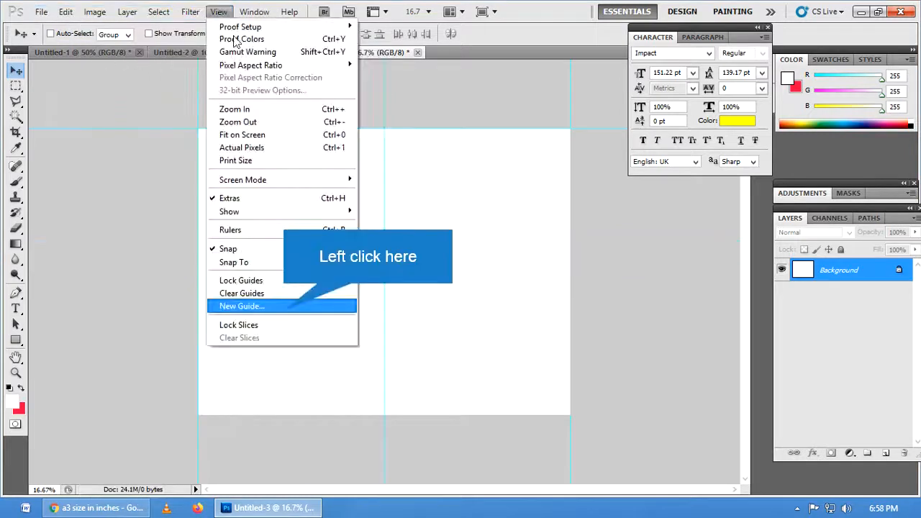
click(284, 308)
click(424, 177)
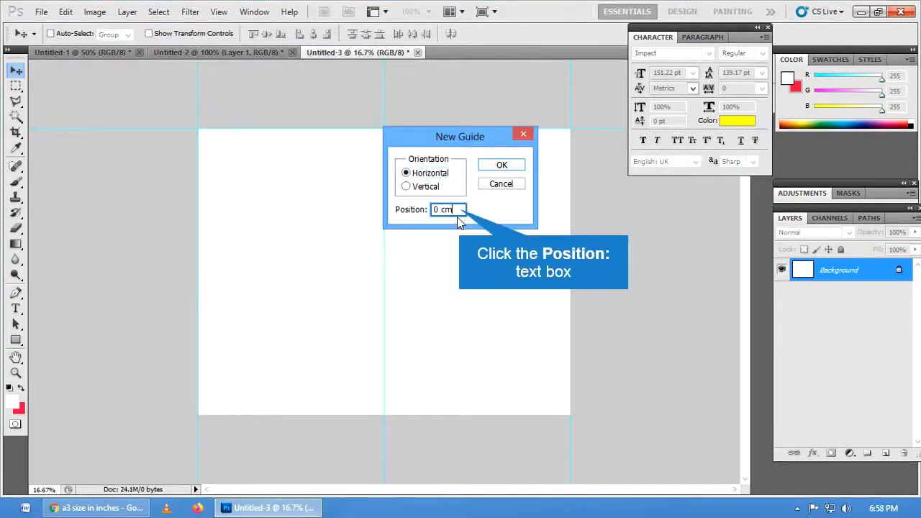
click(456, 213)
text(8)
text(.6)
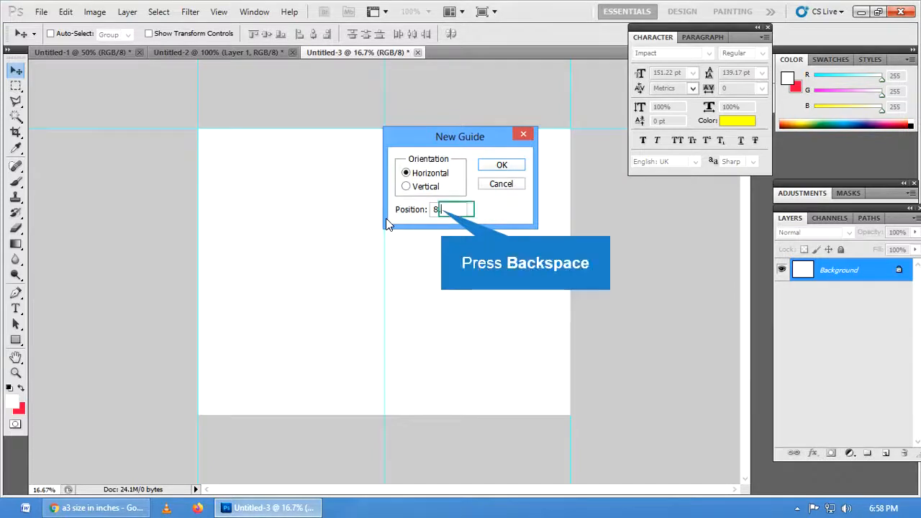
key(BackSpace)
text(5in)
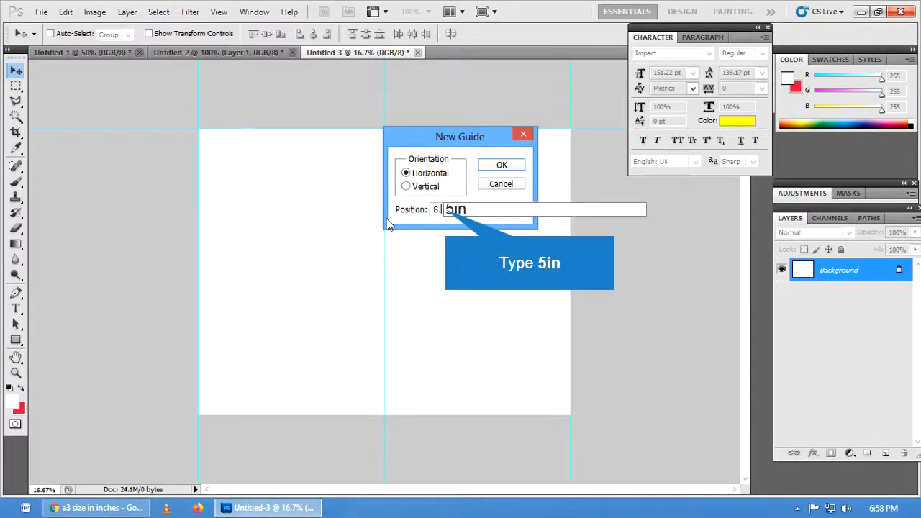
key(Return)
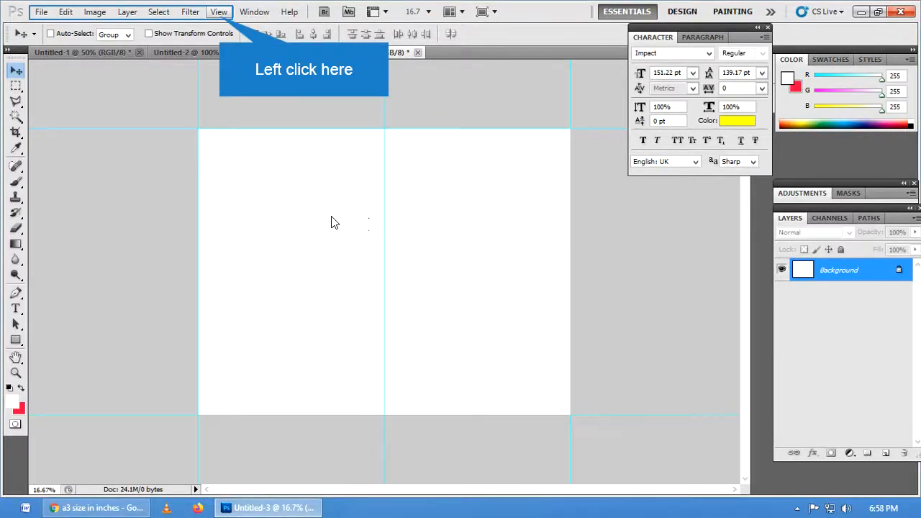
Add a vertical margin guide at 0.125 in, just inside the page's left edge.
click(225, 14)
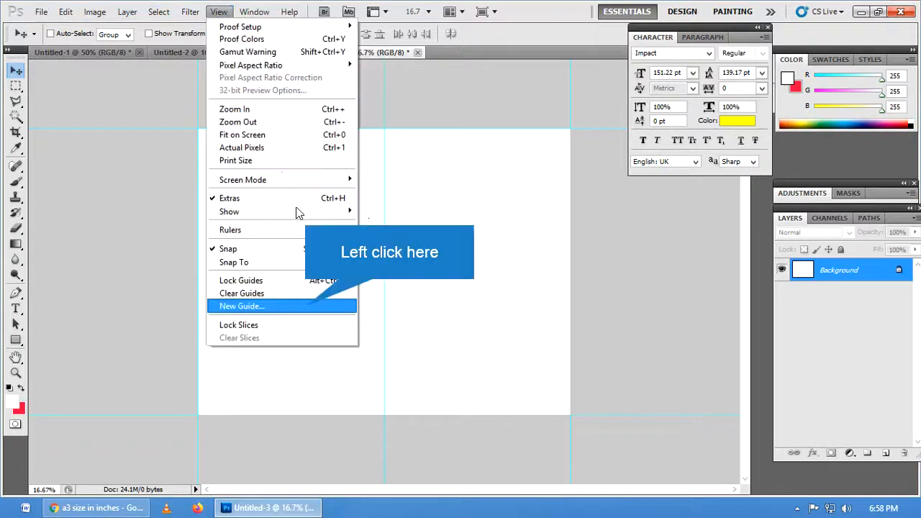
click(300, 305)
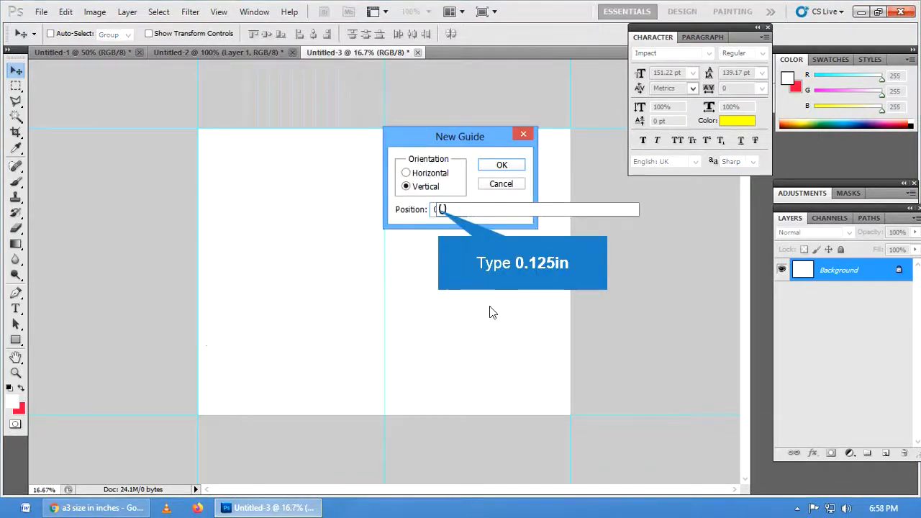
text(0.125in)
key(Return)
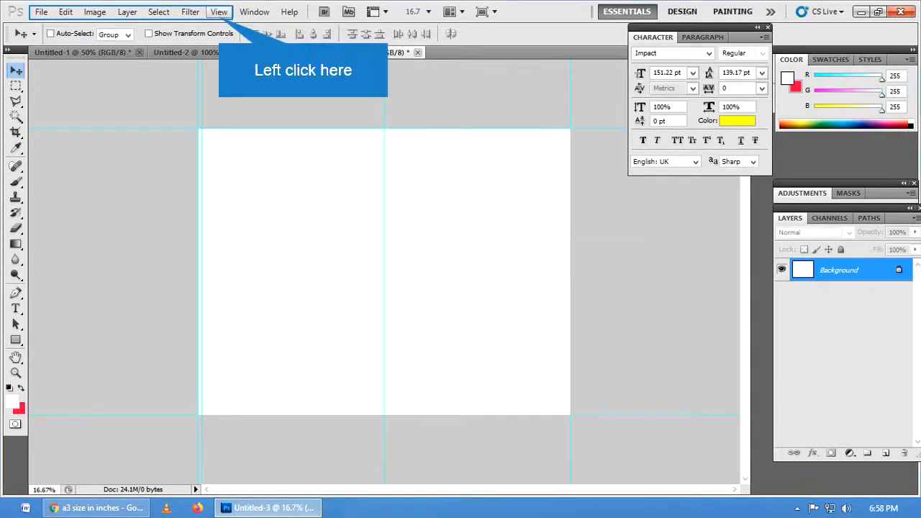
Try adding a horizontal guide at 0.125 without the inch unit, and undo it.
click(219, 12)
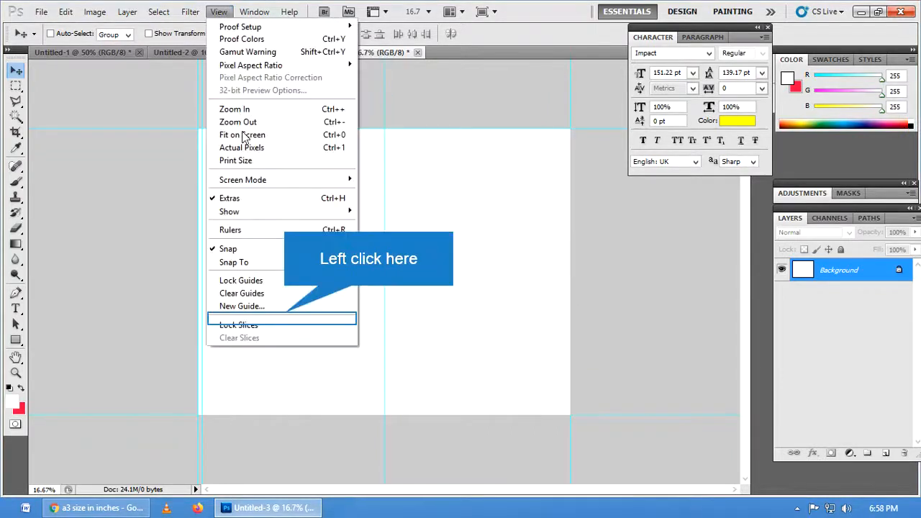
click(291, 309)
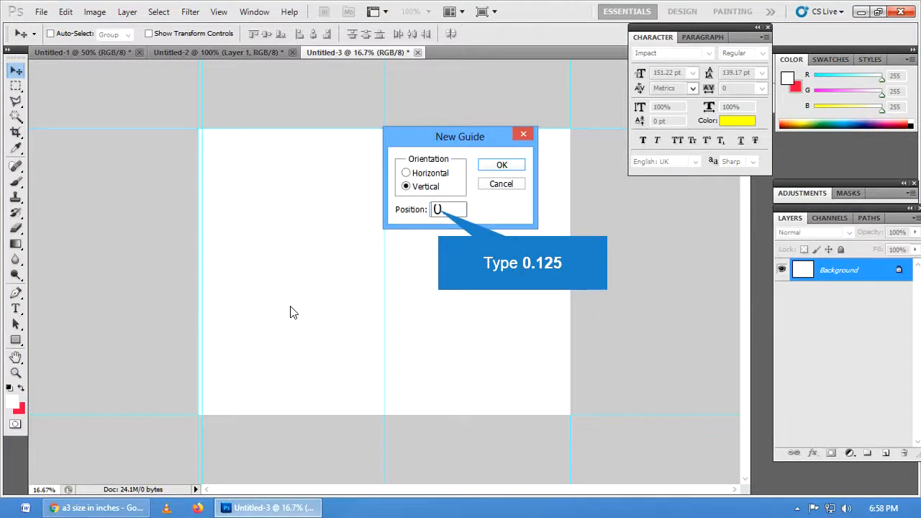
text(0.125)
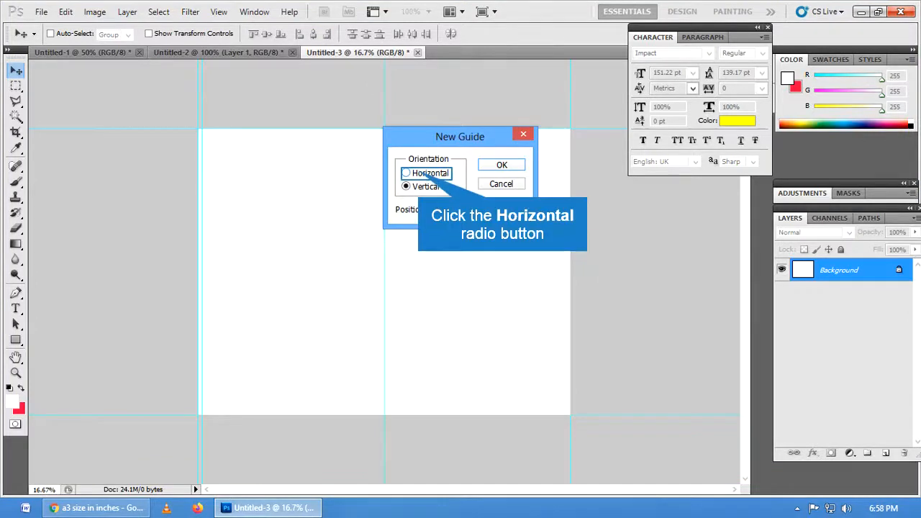
click(418, 171)
key(Return)
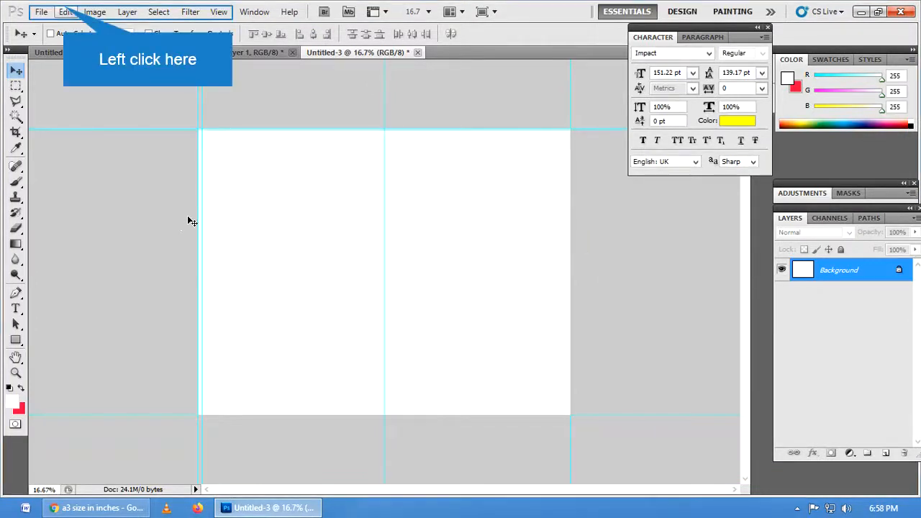
click(66, 12)
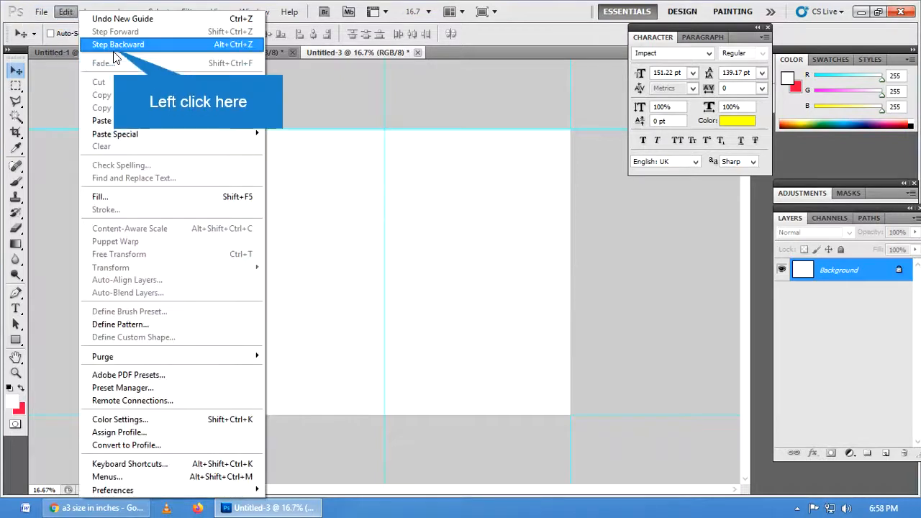
click(72, 41)
Add a horizontal margin guide at 0.125 in, just inside the page's top edge.
click(218, 12)
click(270, 300)
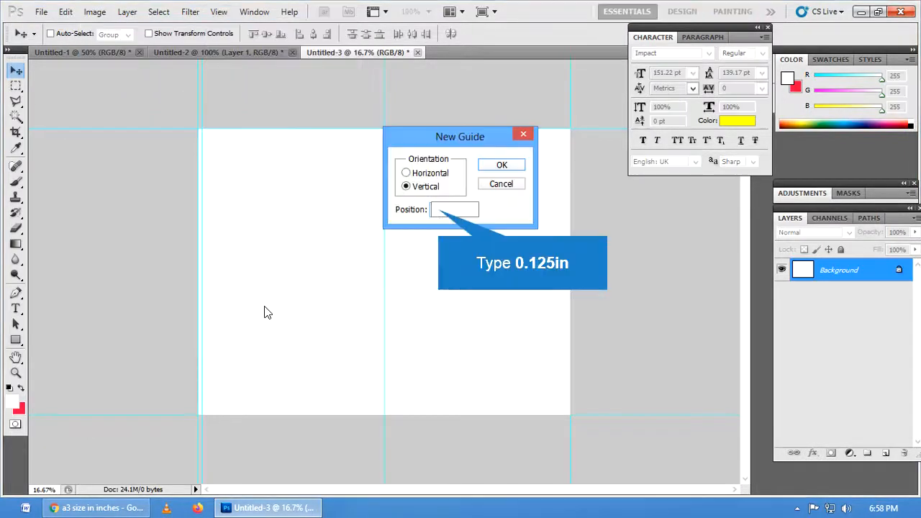
text(0.125in)
click(429, 173)
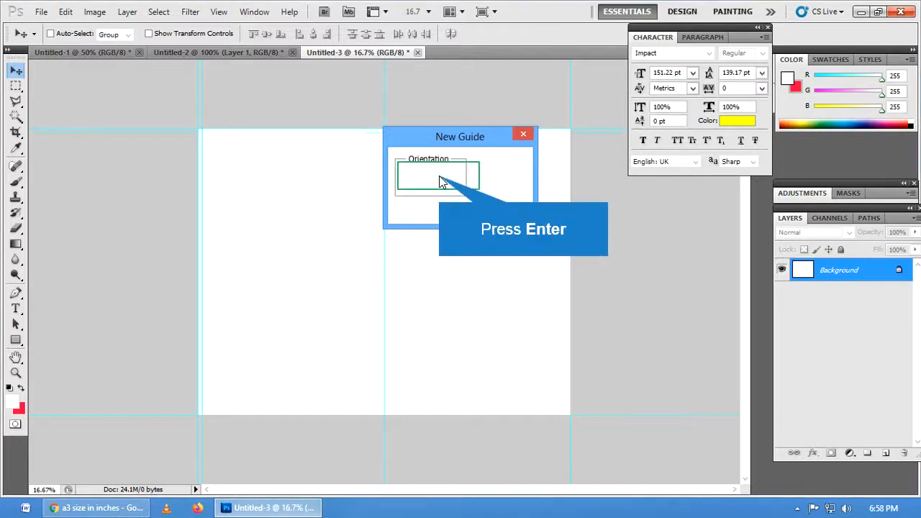
key(Return)
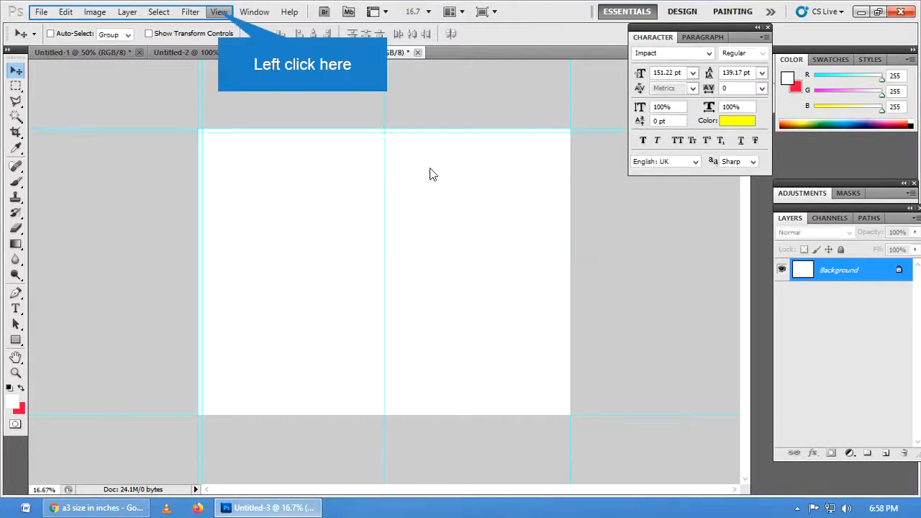
Try adding a horizontal guide at 10.875 in, and undo it.
click(219, 13)
click(242, 306)
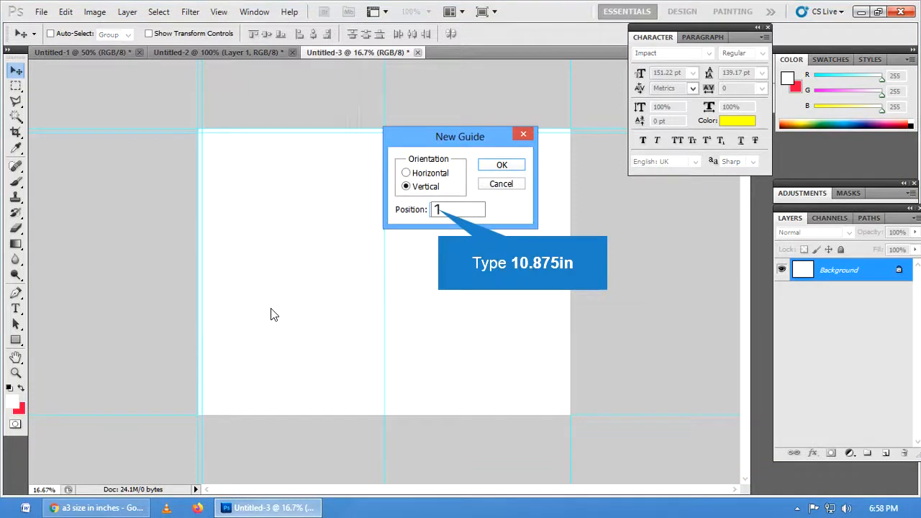
text(10.8)
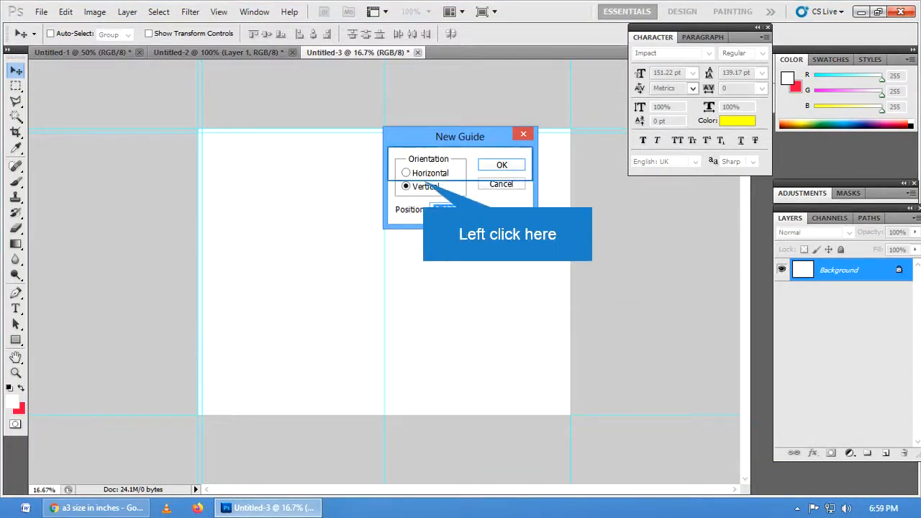
click(433, 172)
key(Return)
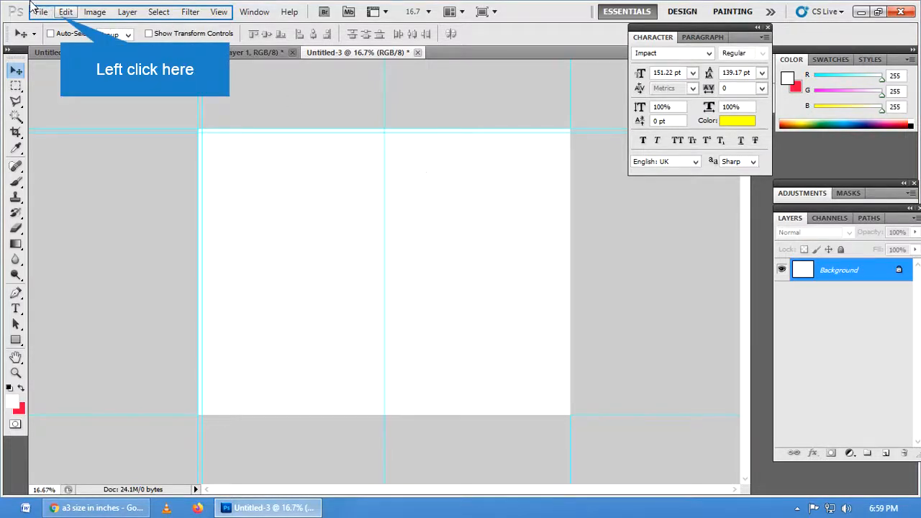
click(64, 13)
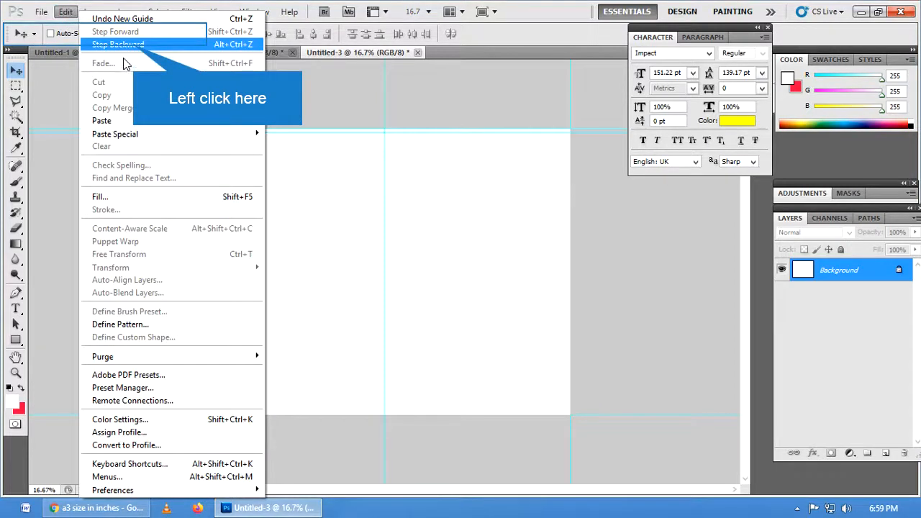
Add a vertical margin guide at 10.875 in, just inside the page's right edge.
click(219, 13)
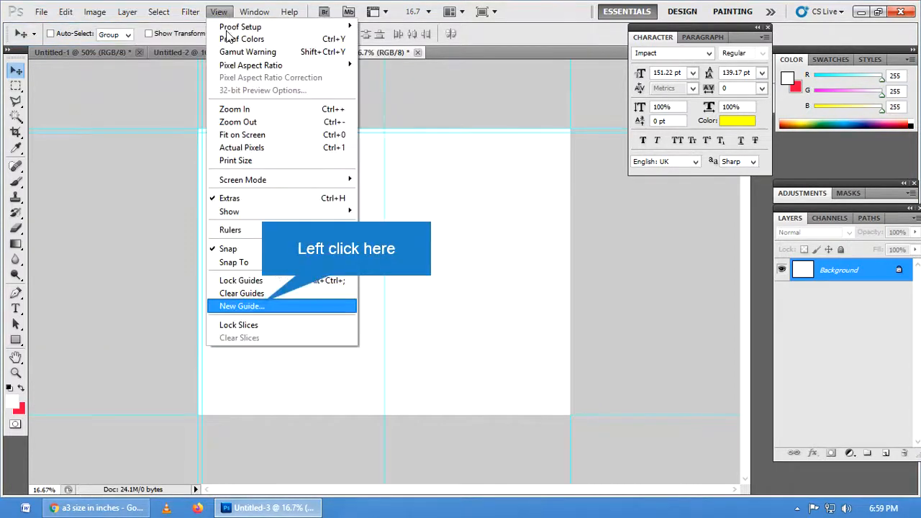
click(262, 308)
text(10.87)
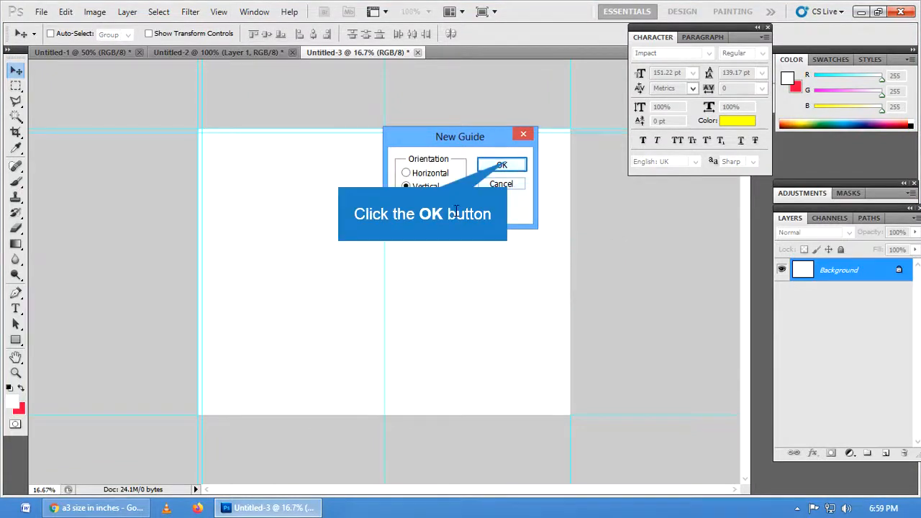
click(507, 166)
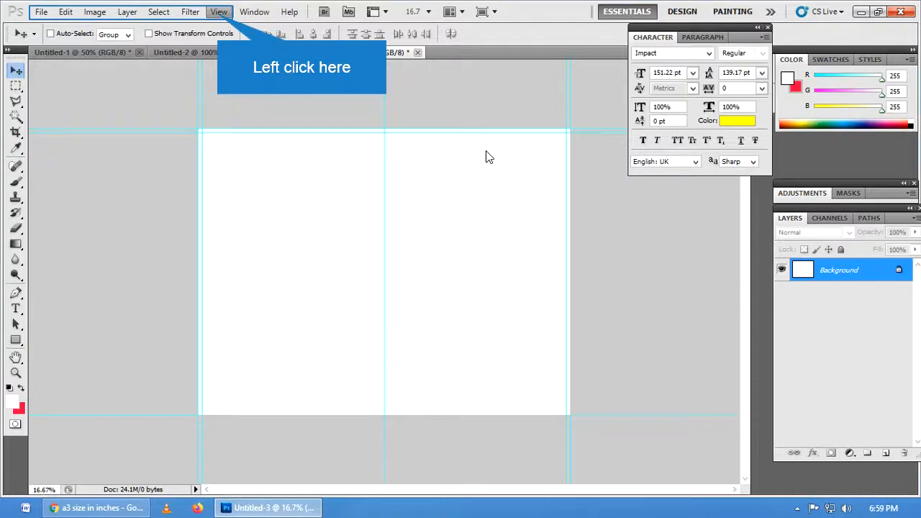
Add a horizontal margin guide at 8.375 in, just inside the page's bottom edge.
click(219, 13)
click(274, 308)
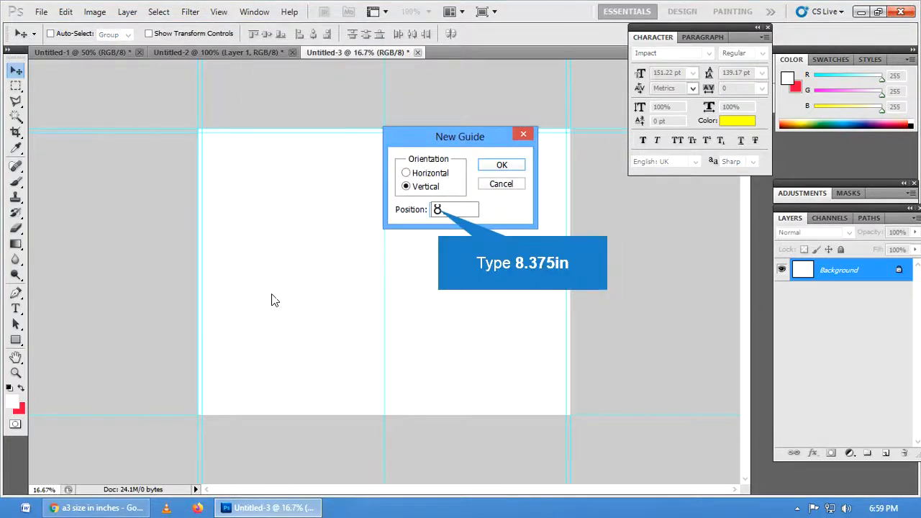
text(.375)
click(430, 176)
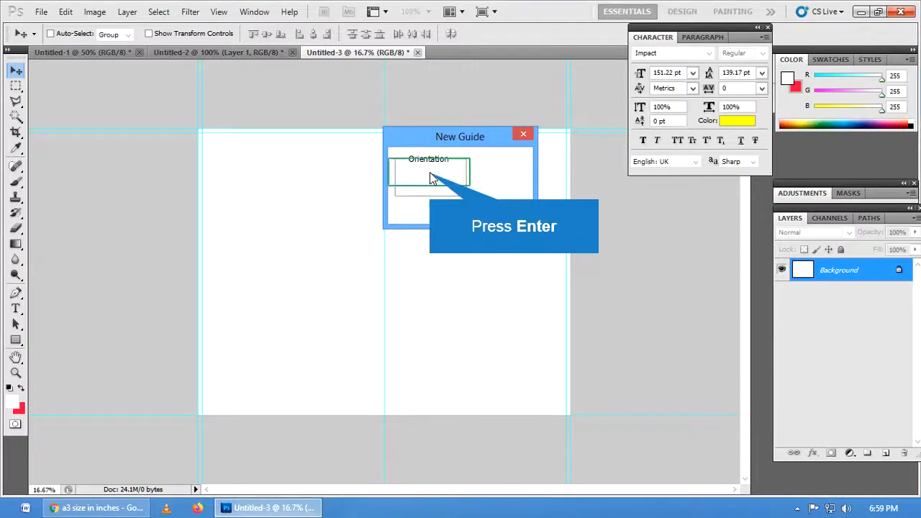
key(Return)
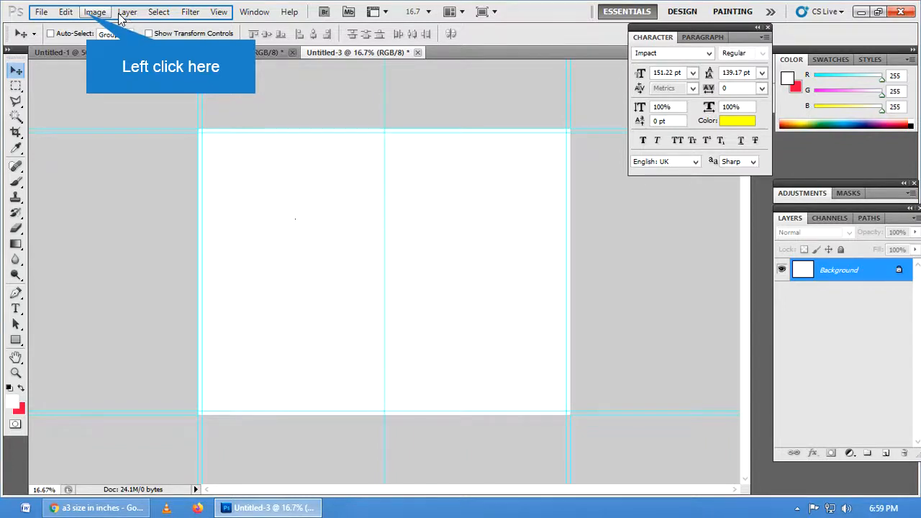
Extend the canvas by a relative 6 mm in both width and height for the bleed around the page.
click(94, 13)
click(127, 120)
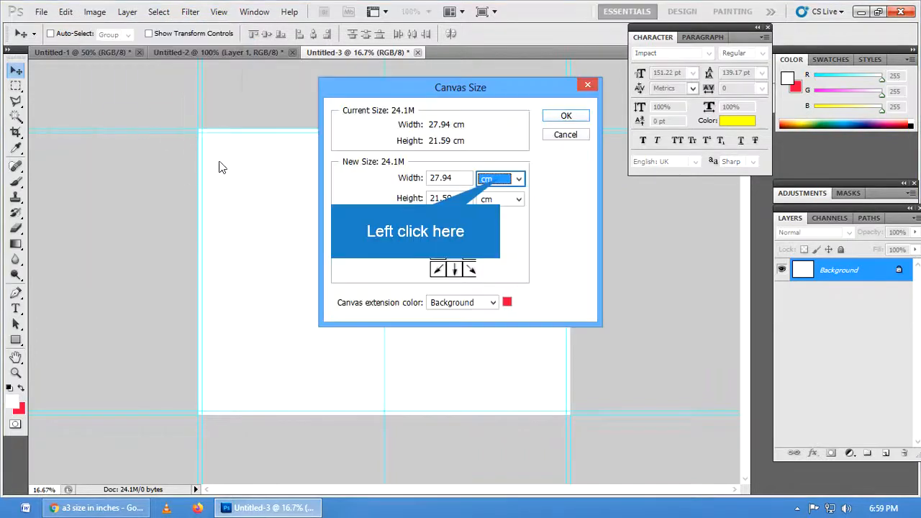
click(501, 180)
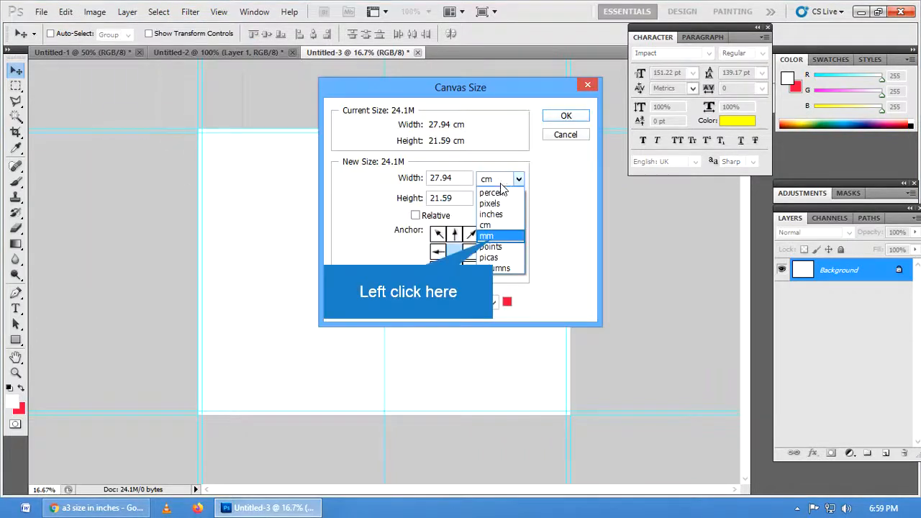
click(495, 236)
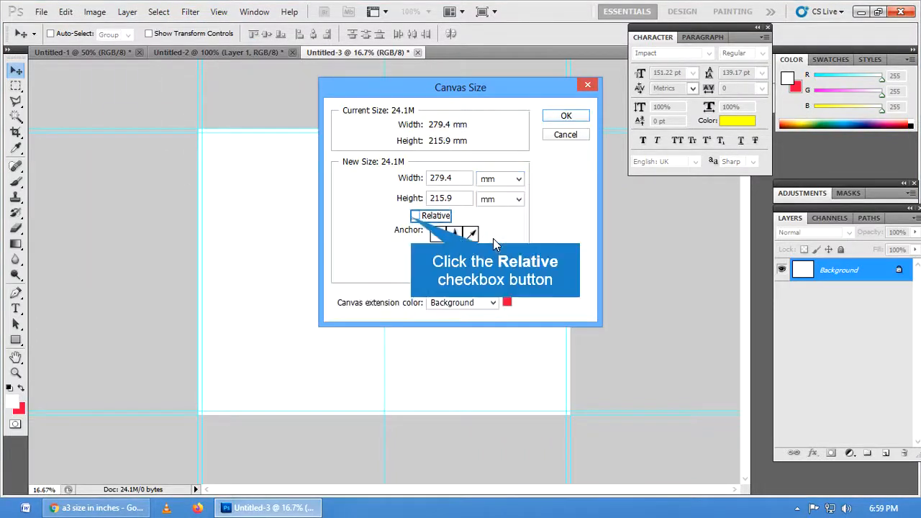
click(416, 215)
click(451, 180)
text(6)
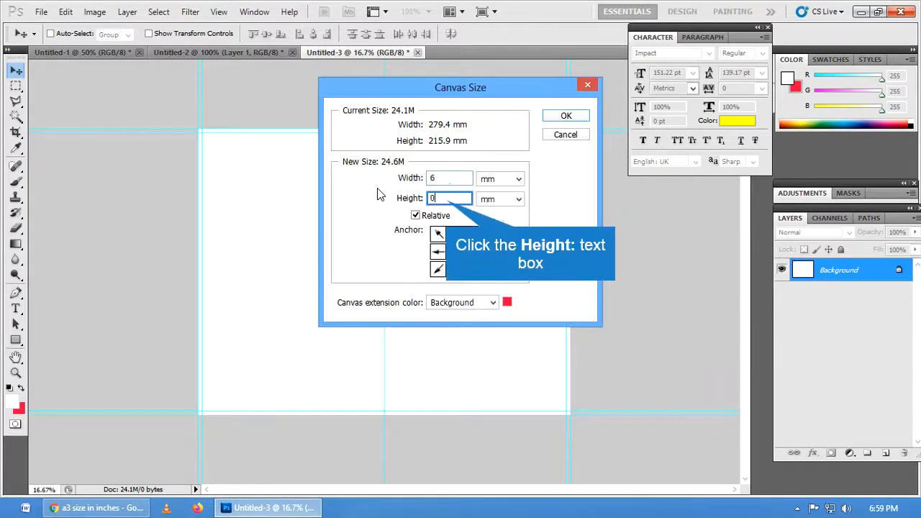
click(450, 198)
text(6)
key(BackSpace)
text(6)
click(581, 116)
Reset the foreground and background colours to their defaults and fill the Background layer with white.
click(8, 389)
key(ctrl+BackSpace)
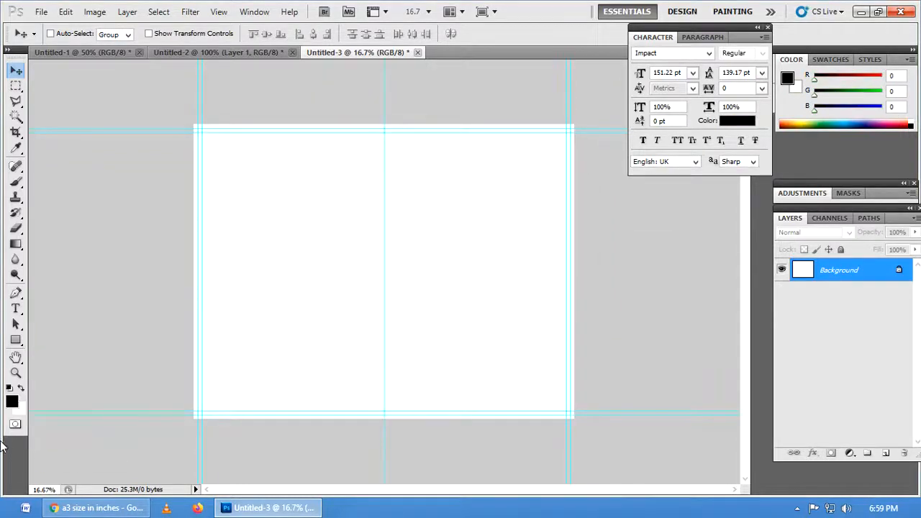
Start saving the document and create a new folder named Assignment on the desktop as its location.
key(ctrl+s)
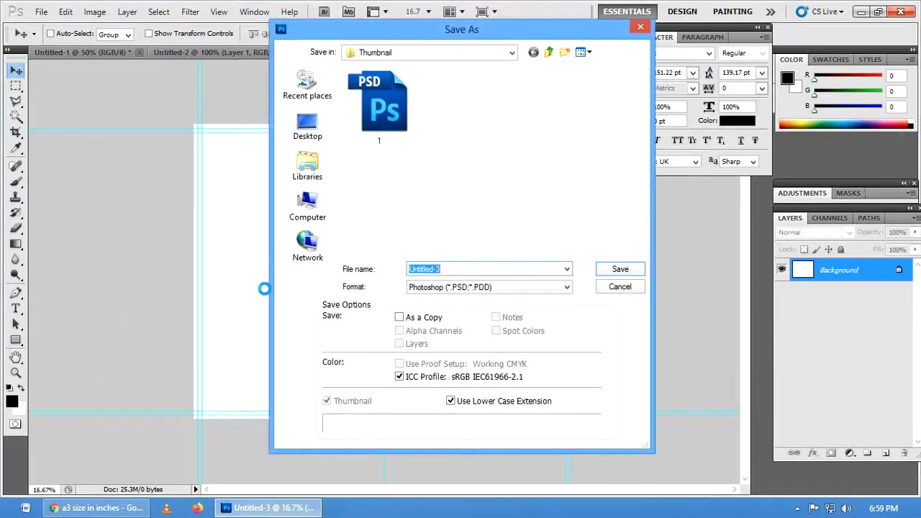
click(315, 134)
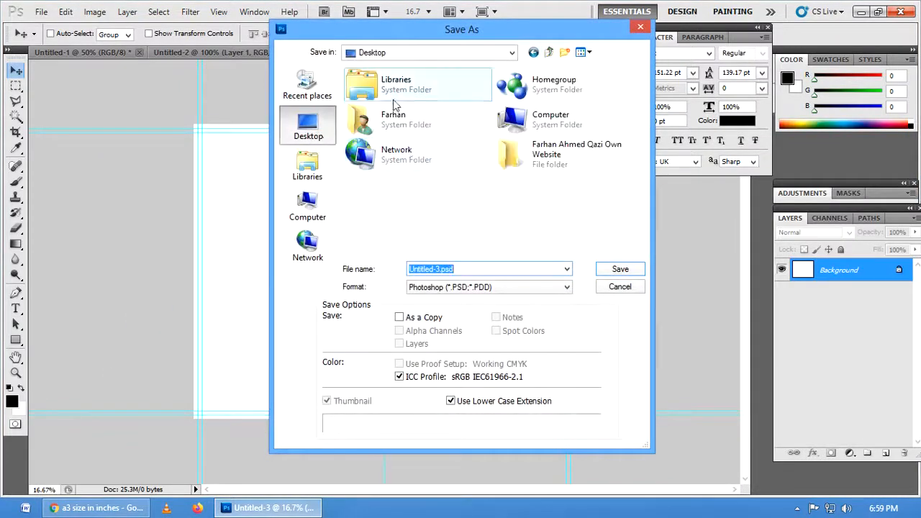
click(565, 52)
text(Assign)
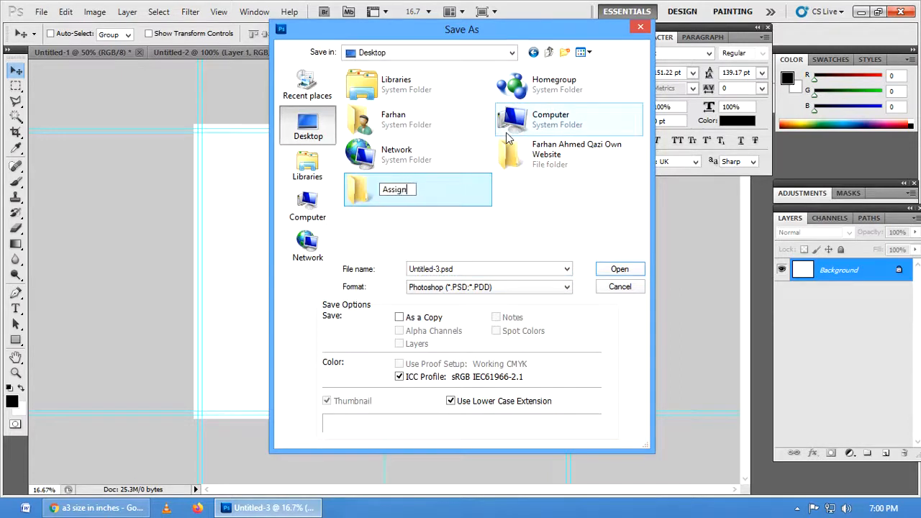
text(ment)
key(Return)
key(Return)
Save the document in the Assignment folder as 1st Image in Photoshop format.
click(469, 268)
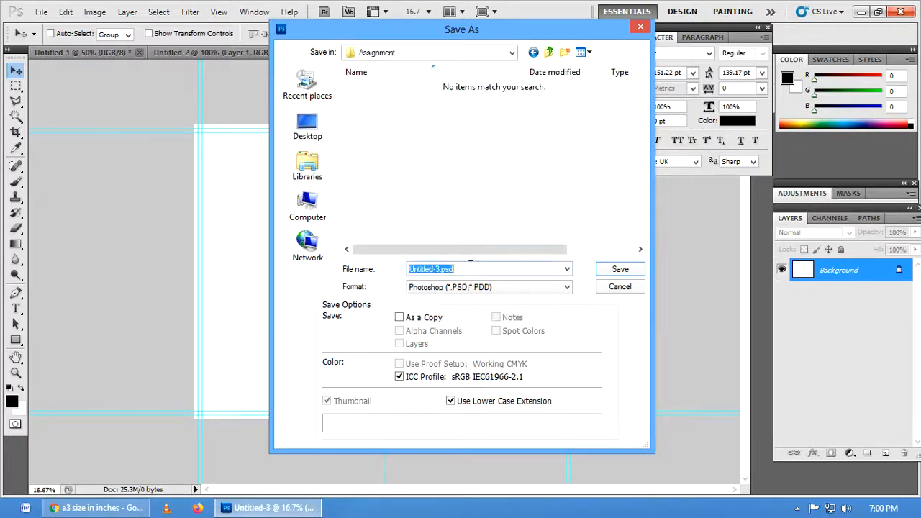
text(1st Image)
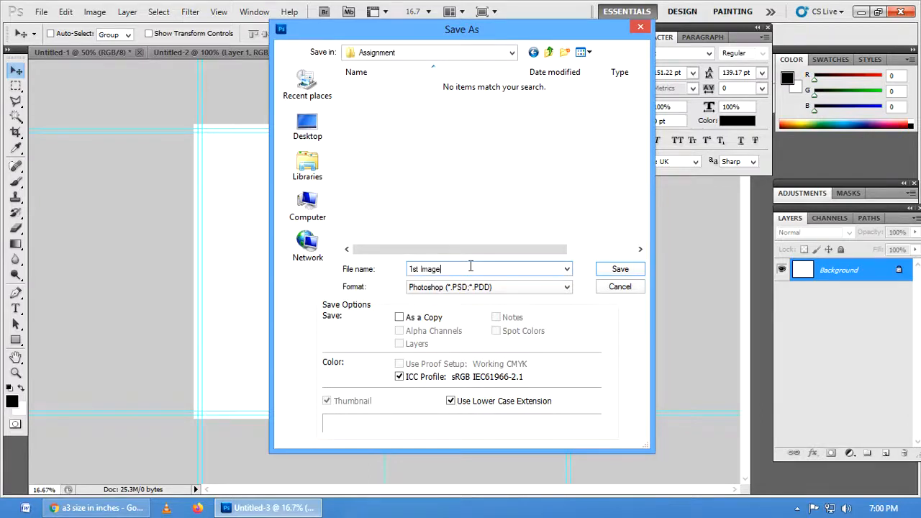
key(Return)
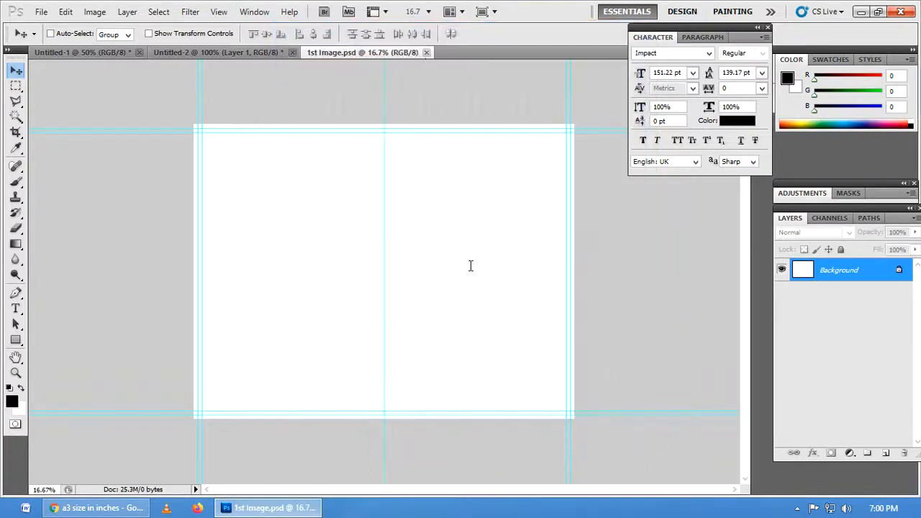
Copy the brochure artwork from the Untitled-2 document into the upper-left corner of 1st Image.psd.
click(176, 53)
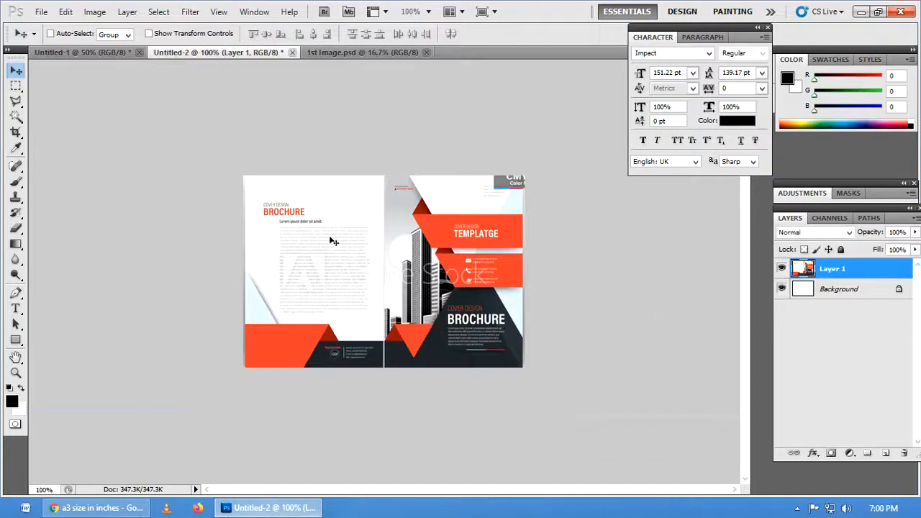
drag(386, 56, 220, 150)
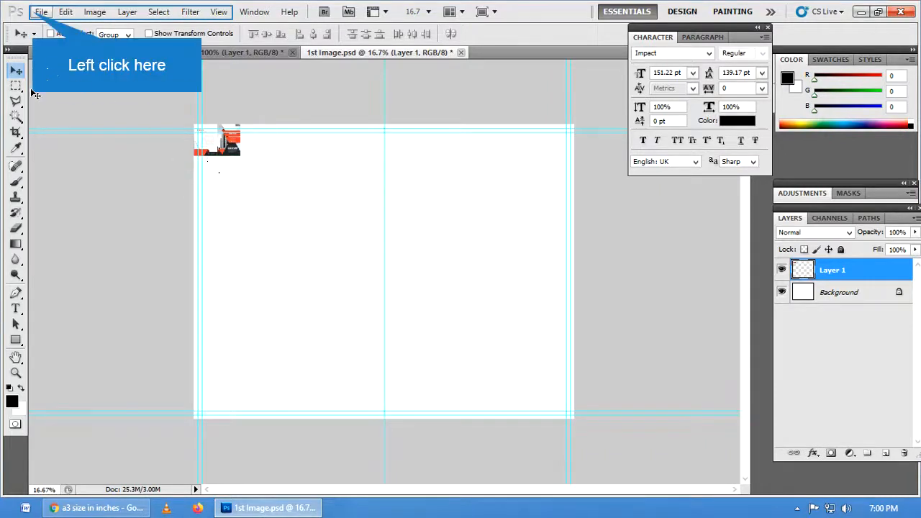
Create a new 500 × 334 pixel document at 72 pixels/inch and draw a black rectangle left of its centre.
click(41, 12)
click(54, 27)
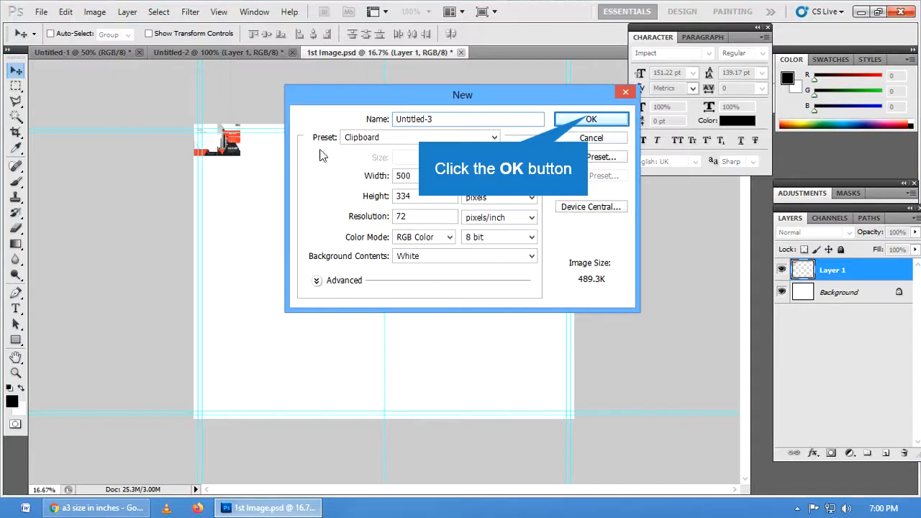
click(572, 124)
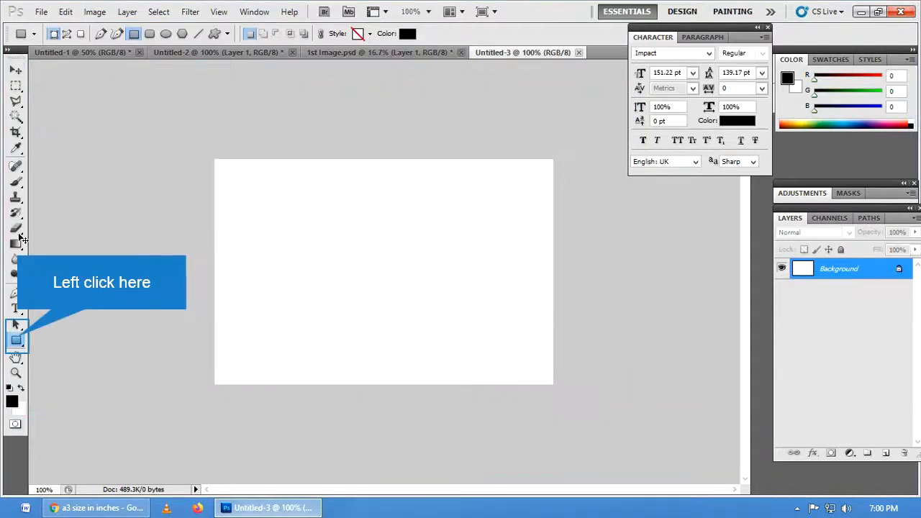
click(15, 340)
drag(277, 202, 377, 282)
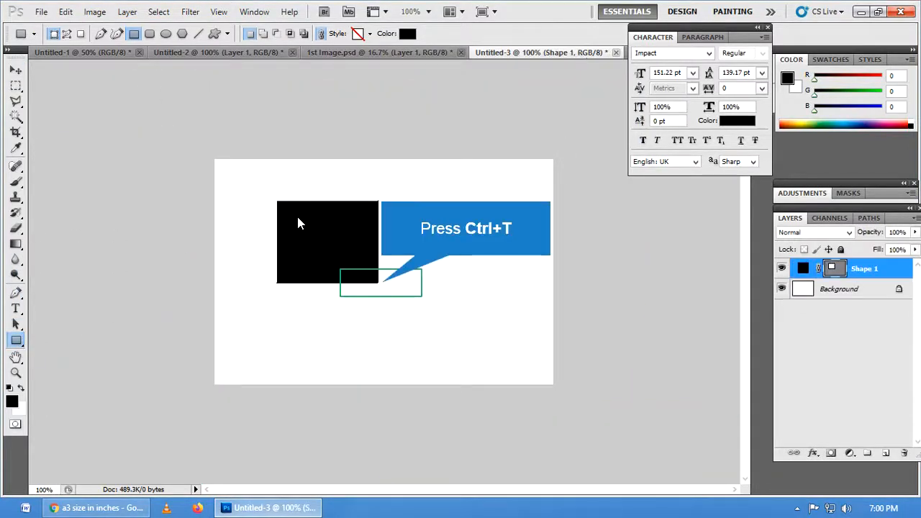
key(ctrl+t)
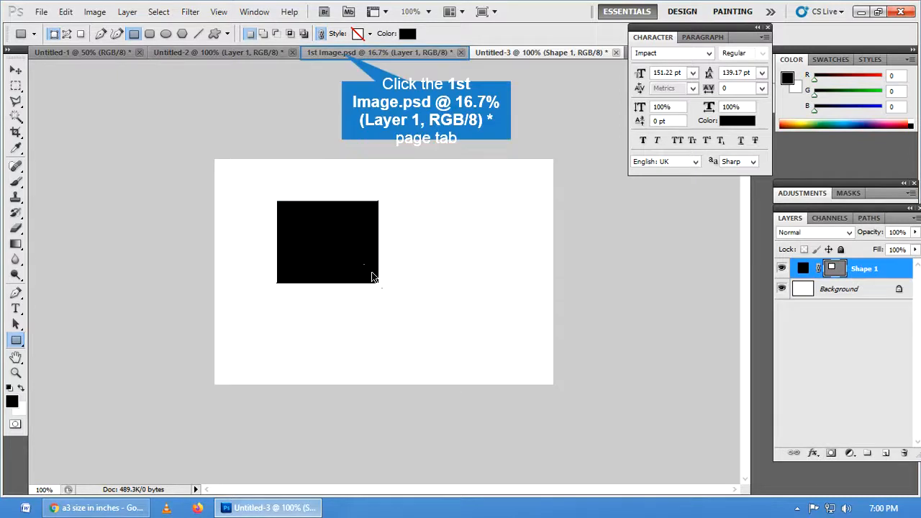
Return to 1st Image.psd and move the small brochure artwork inside the page's upper-left margin guides.
click(341, 53)
click(16, 69)
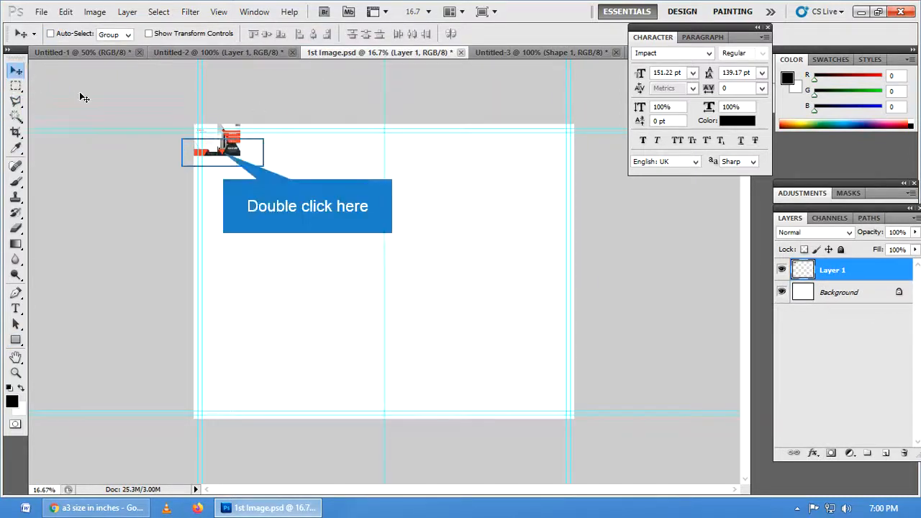
double_click(227, 156)
click(229, 149)
click(796, 509)
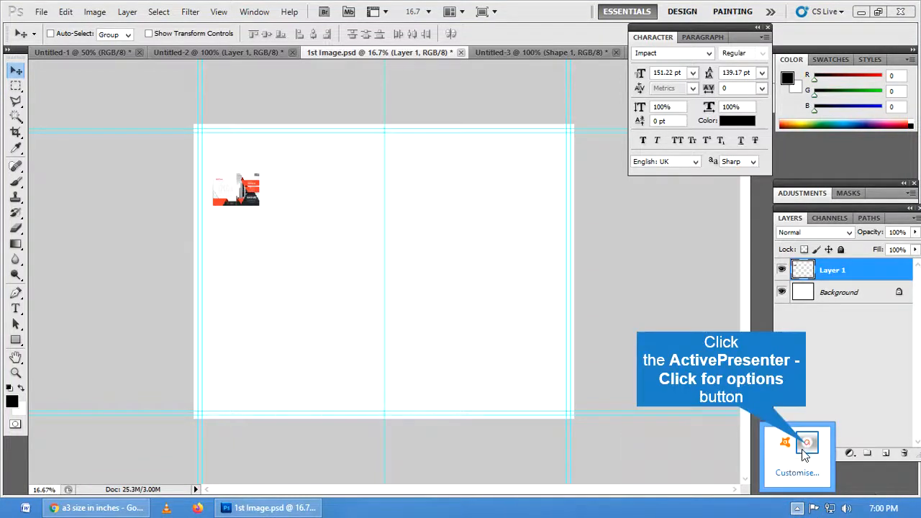
click(807, 445)
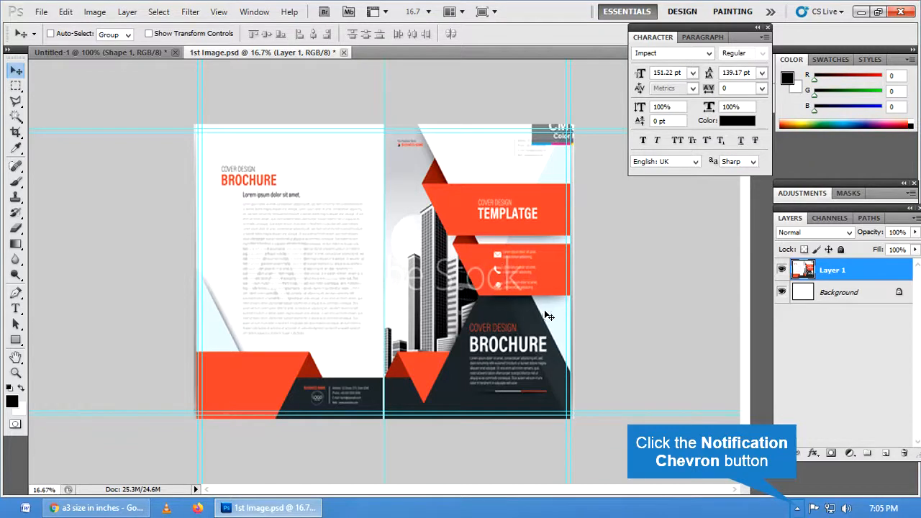
click(798, 506)
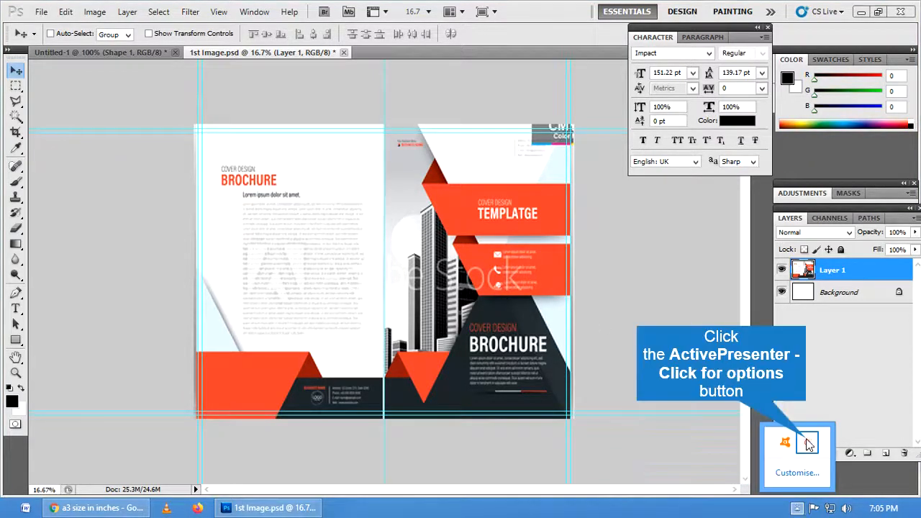